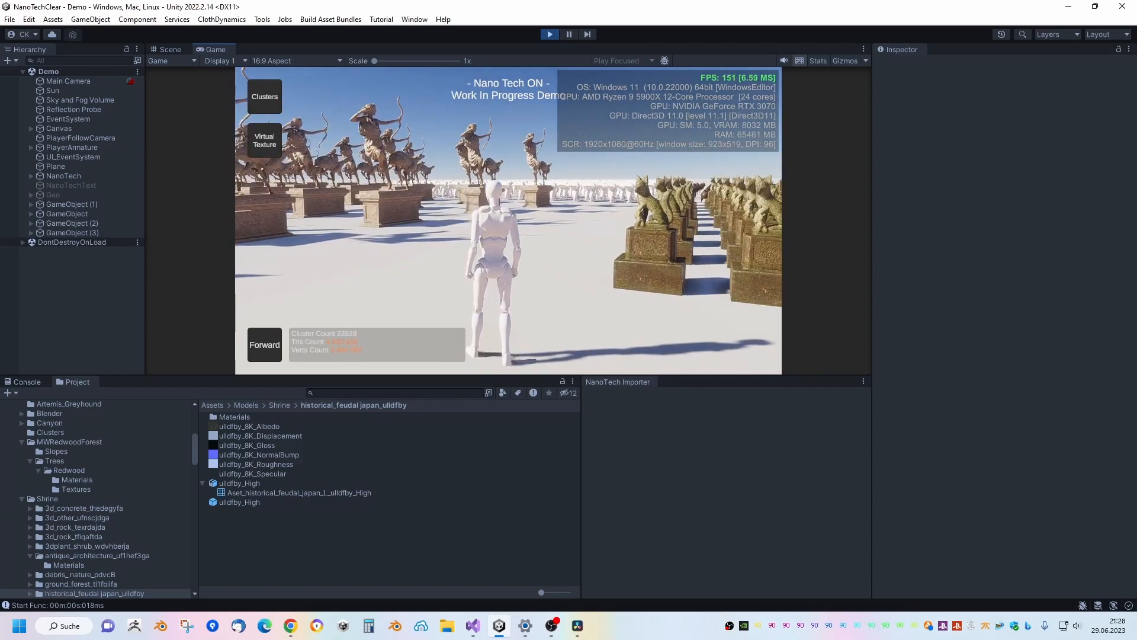
# Walk the character through the running demo to examine the rows of high-detail statues and figures from several sides.
pyautogui.press('w')
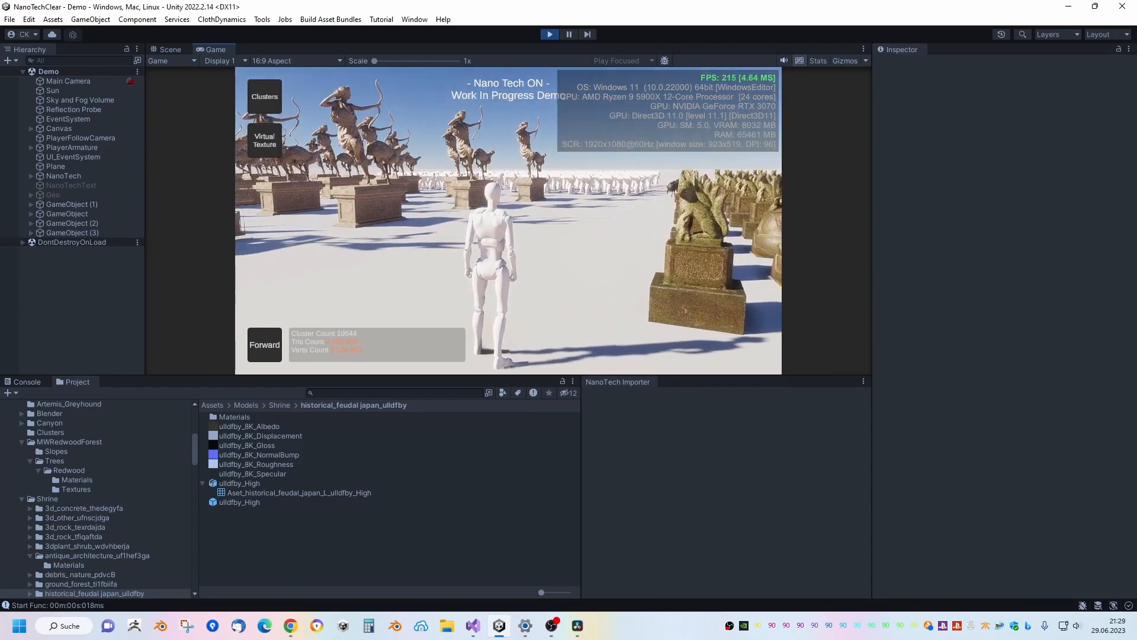
pyautogui.press('d')
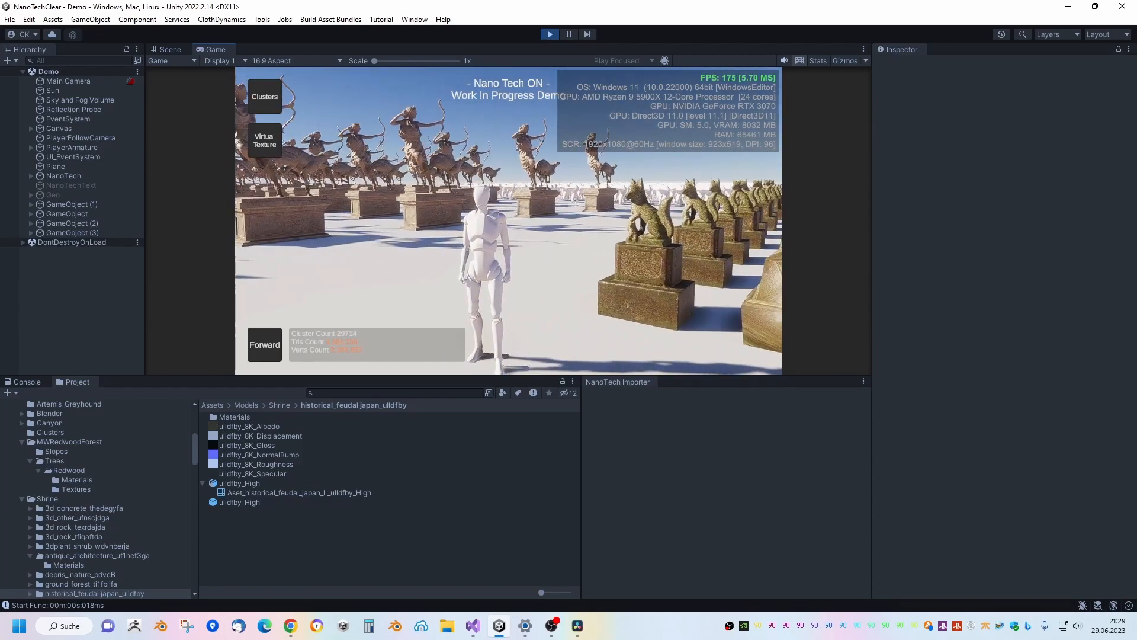
pyautogui.press('w')
pyautogui.press('a')
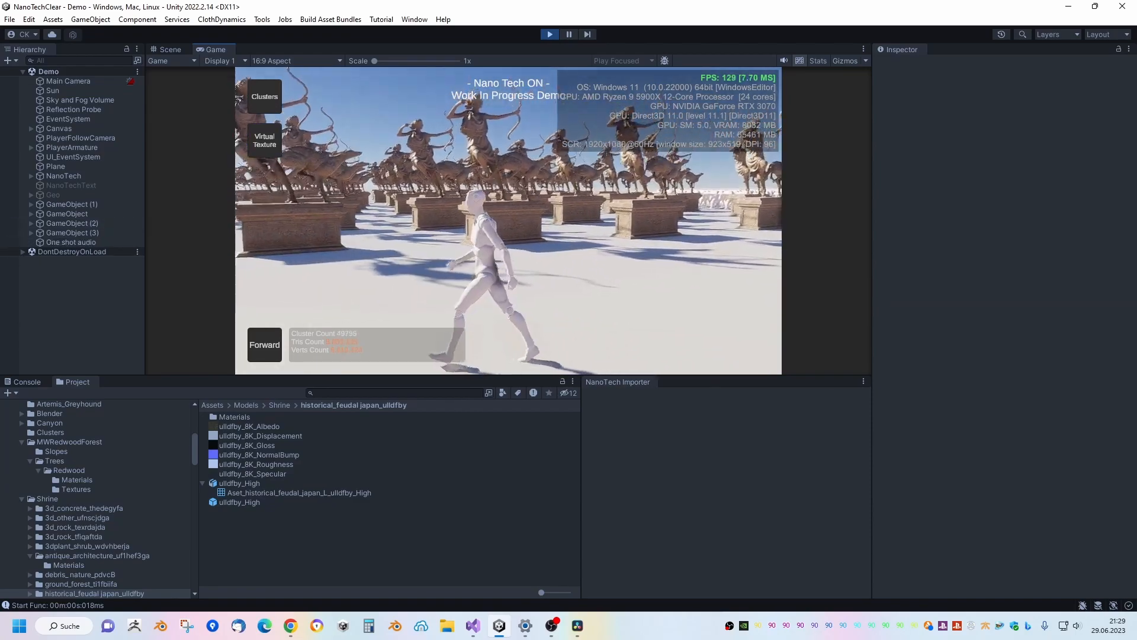
pyautogui.press('w')
pyautogui.press('d')
pyautogui.press('w')
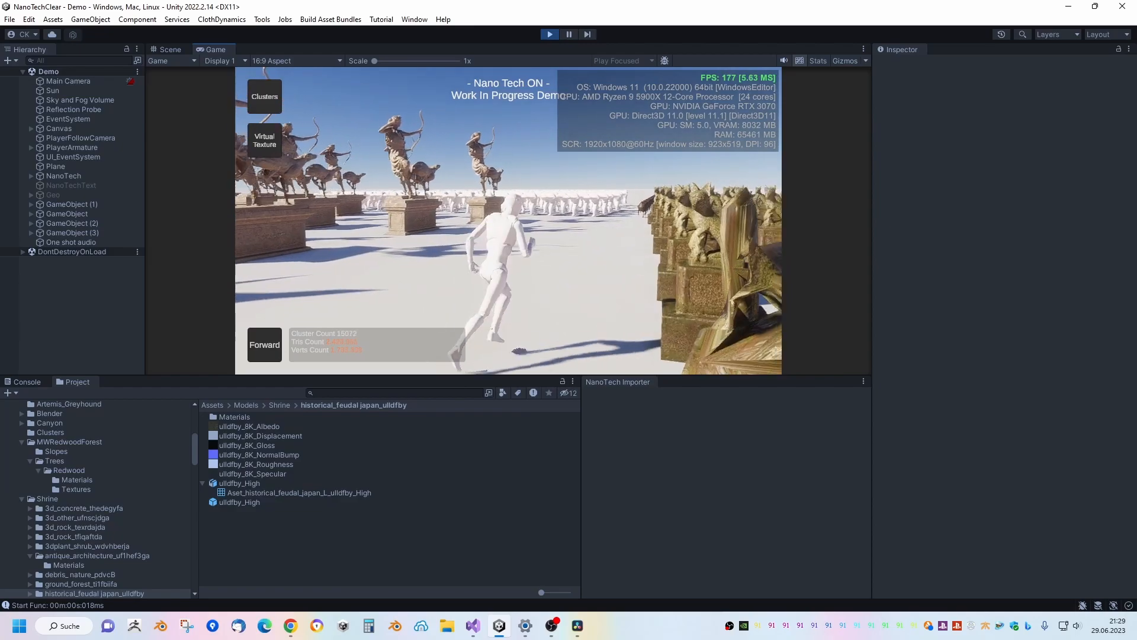
pyautogui.press('w')
pyautogui.press('w')
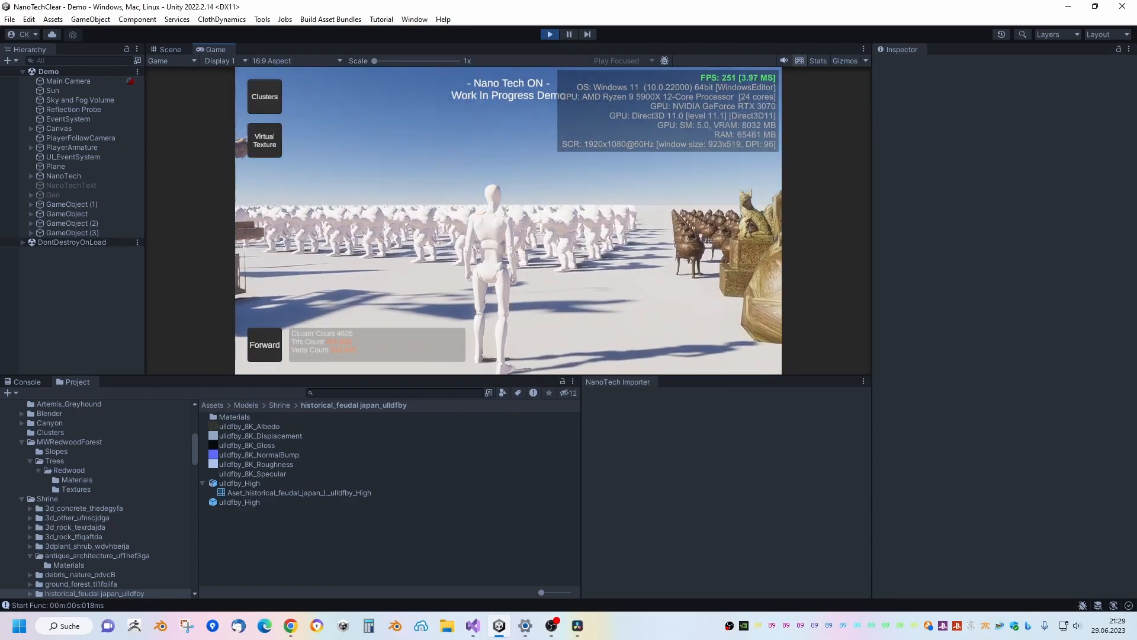
pyautogui.press('w')
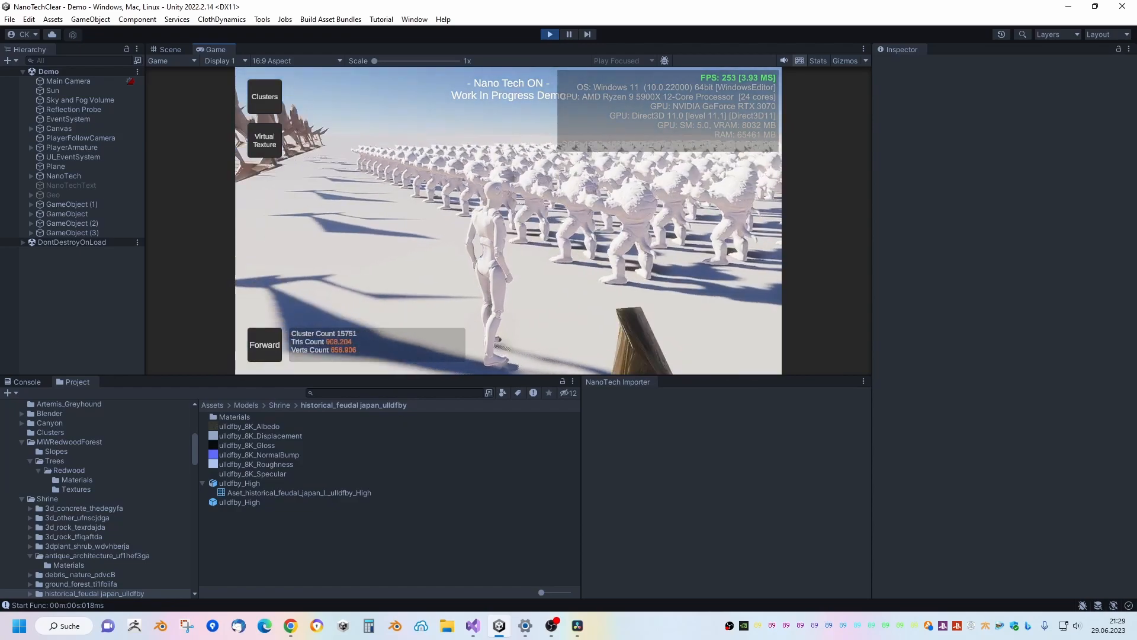
pyautogui.press('w')
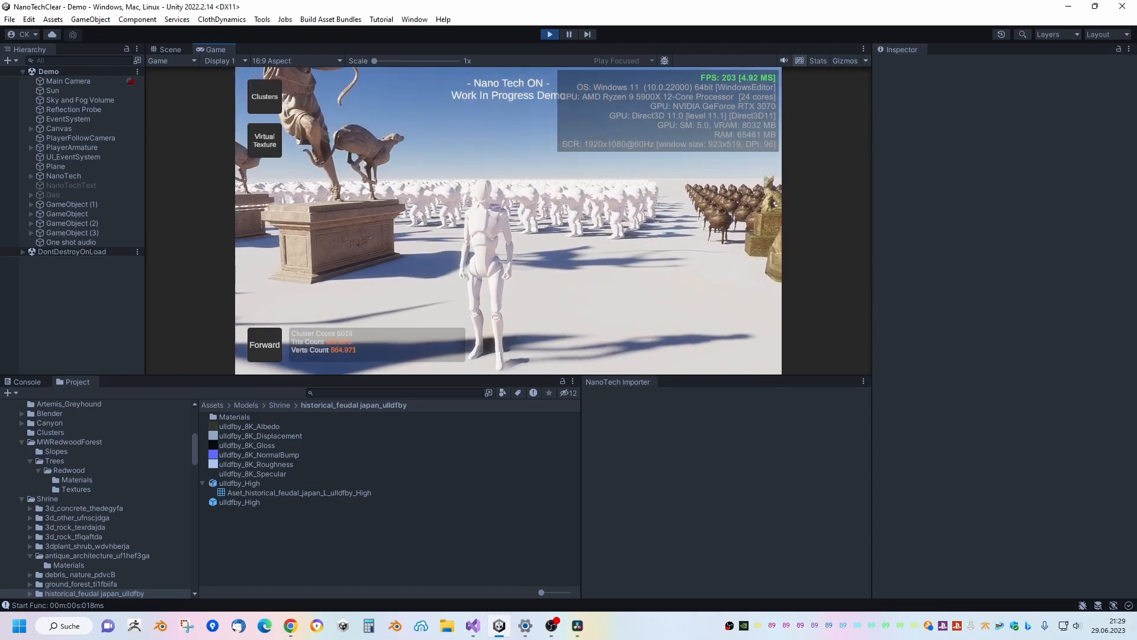
pyautogui.press('w')
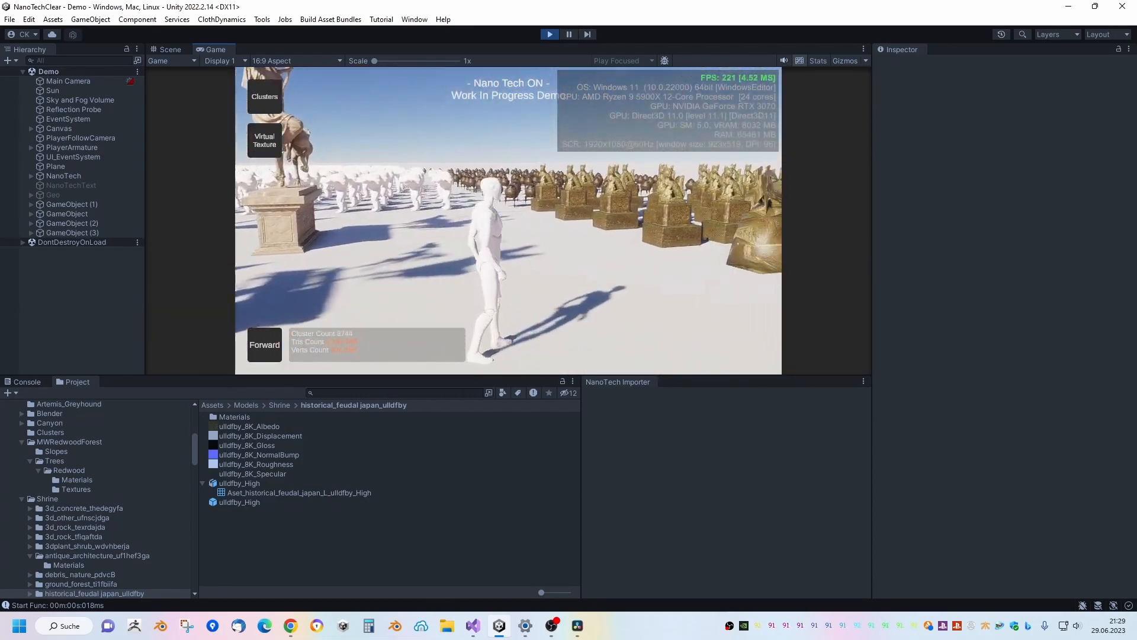
# View the statues with the cluster visualization turned on, and end the play session.
pyautogui.press('c')
pyautogui.press('w')
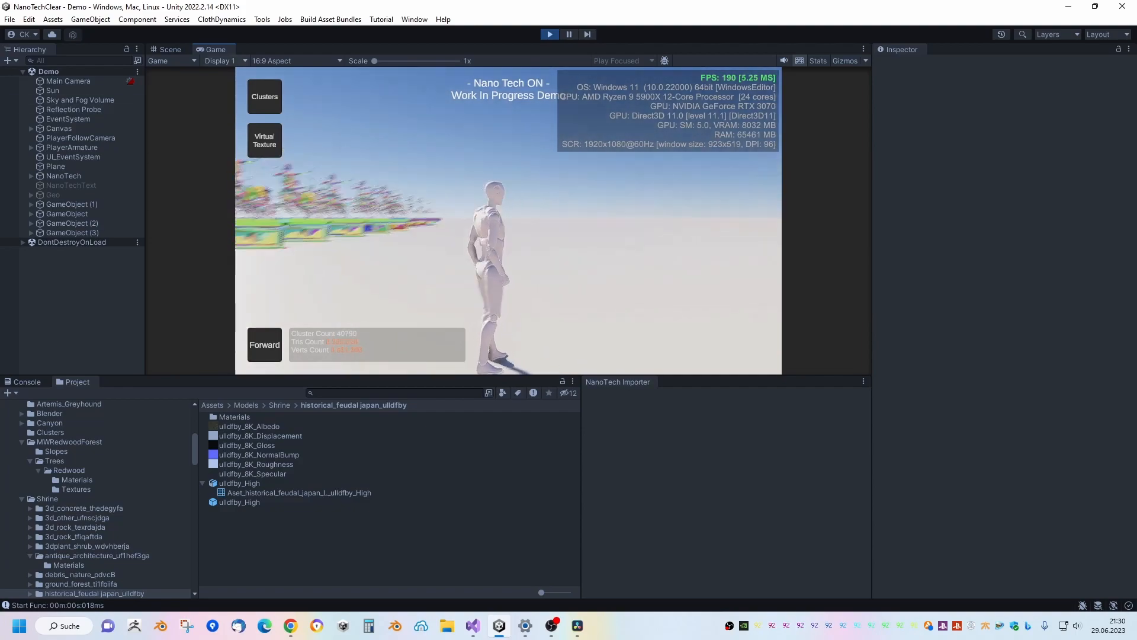
pyautogui.click(550, 34)
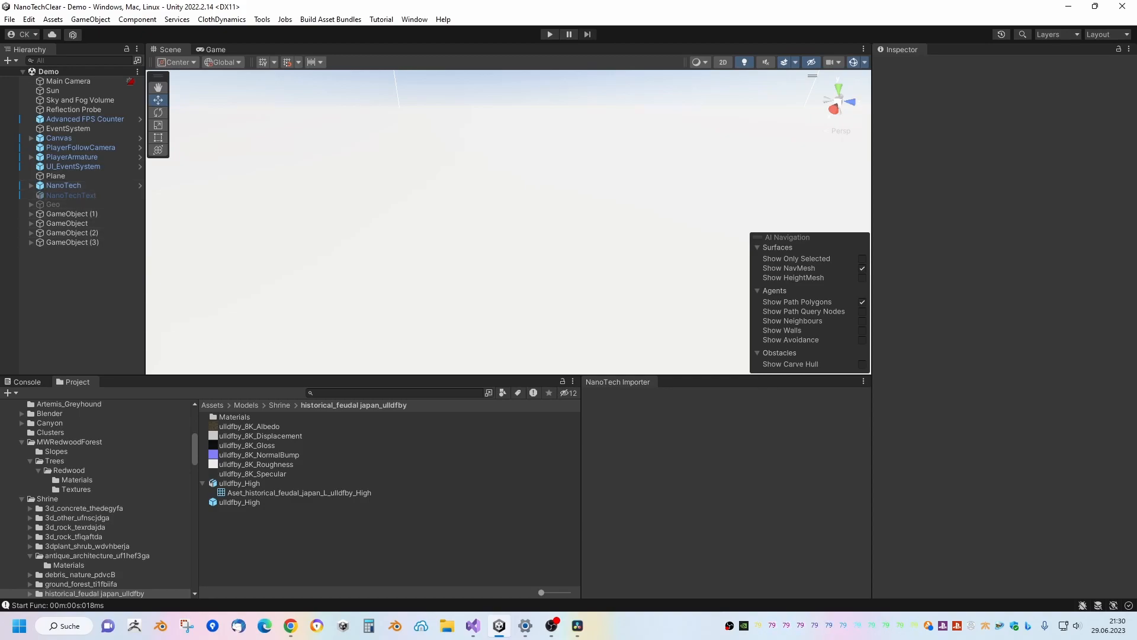
# Inspect the ulldfby_High prefab and the source model's import settings in the historical_feudal japan_ulldfby folder.
pyautogui.click(202, 483)
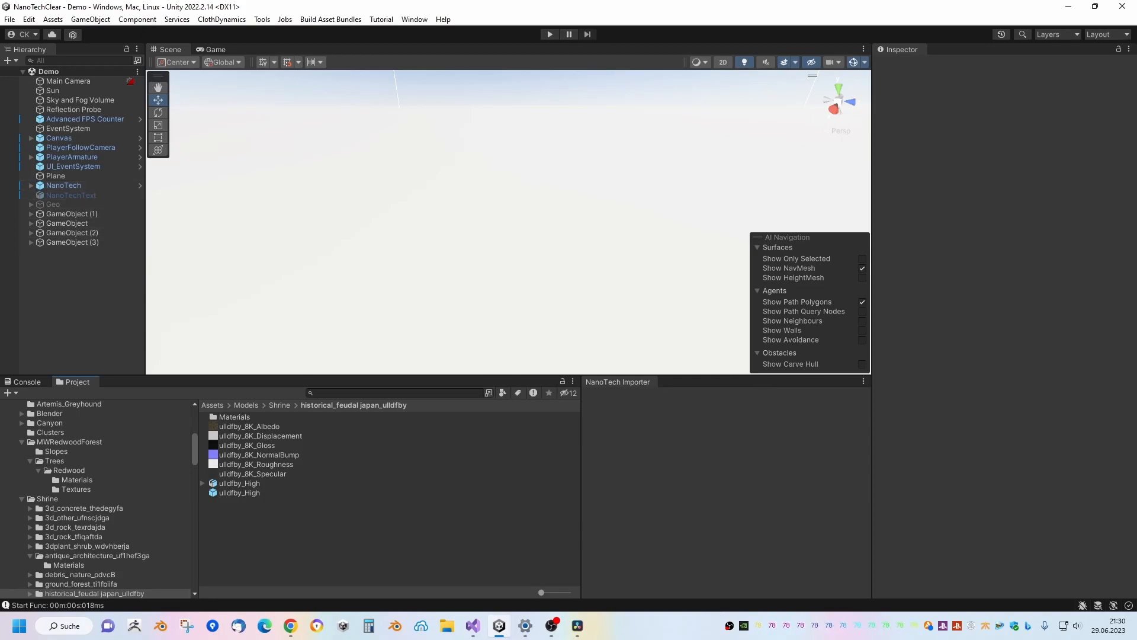
pyautogui.click(240, 493)
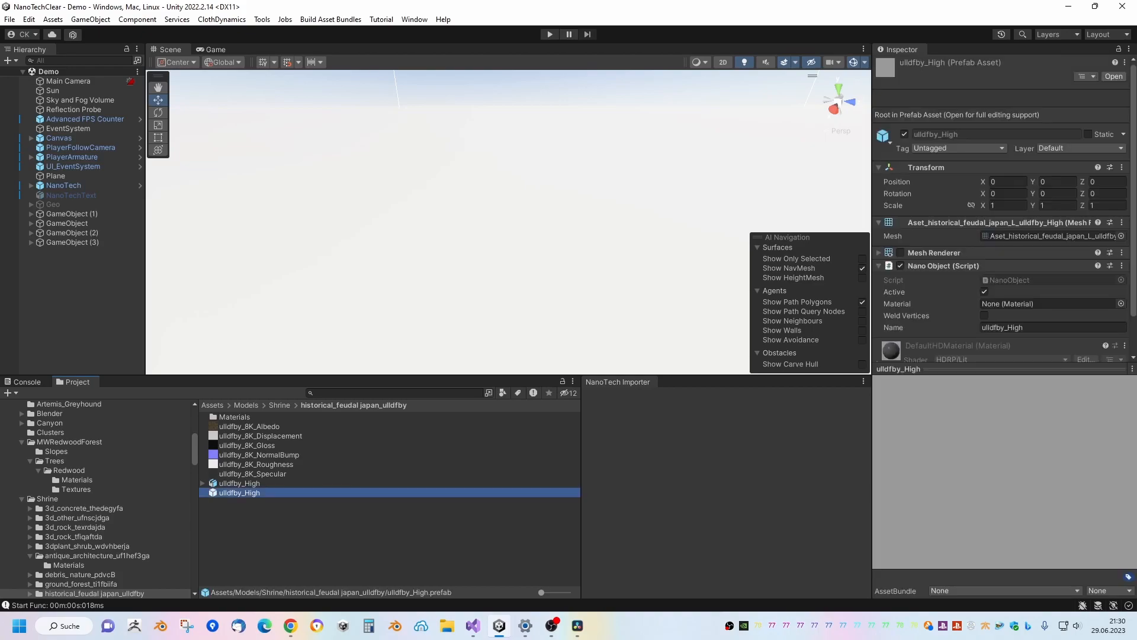
pyautogui.click(240, 483)
pyautogui.scroll(-2, 97, 521)
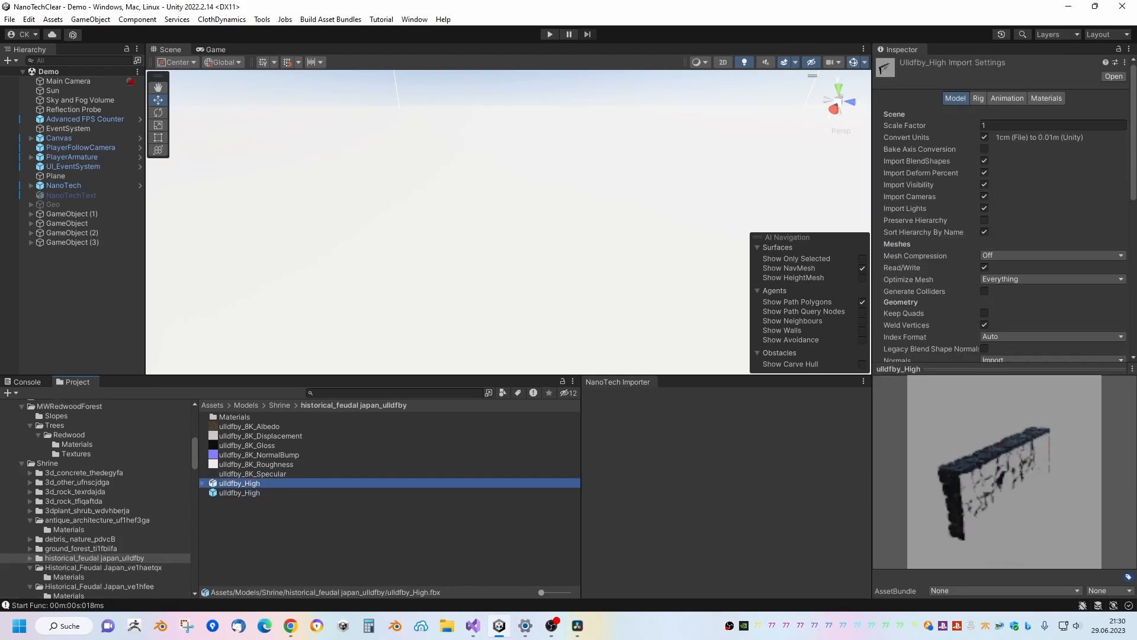
# Open the Historical_Feudal Japan_ve1haetqx folder and preview the ve1haetqx_High fox statue model from another angle.
pyautogui.click(103, 532)
pyautogui.click(246, 465)
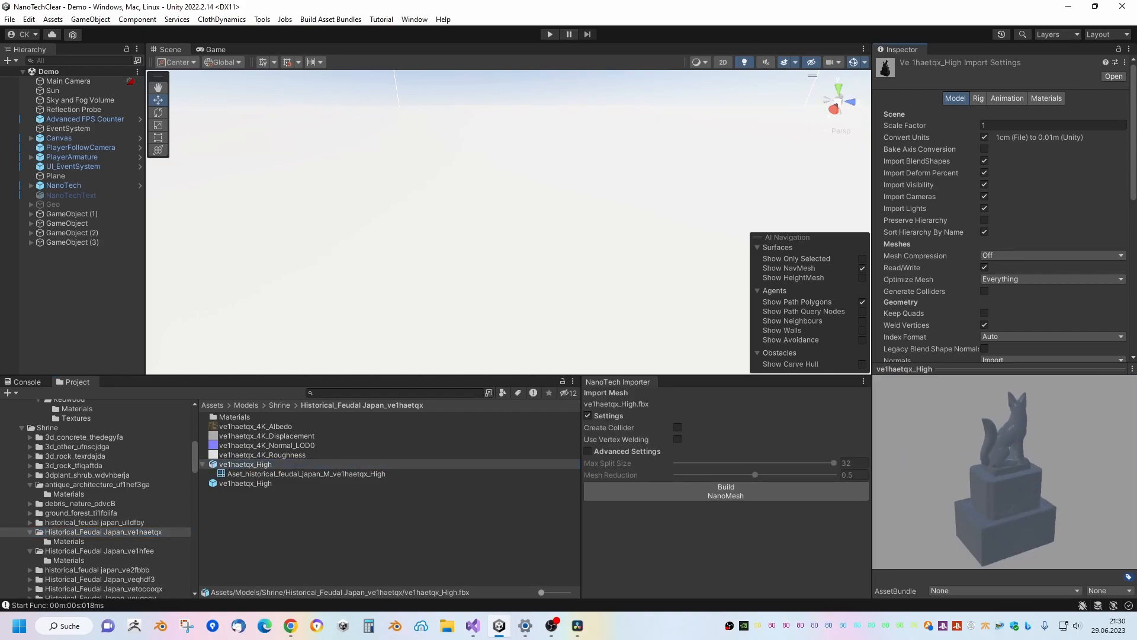
pyautogui.moveTo(948, 477); pyautogui.dragTo(1073, 468)
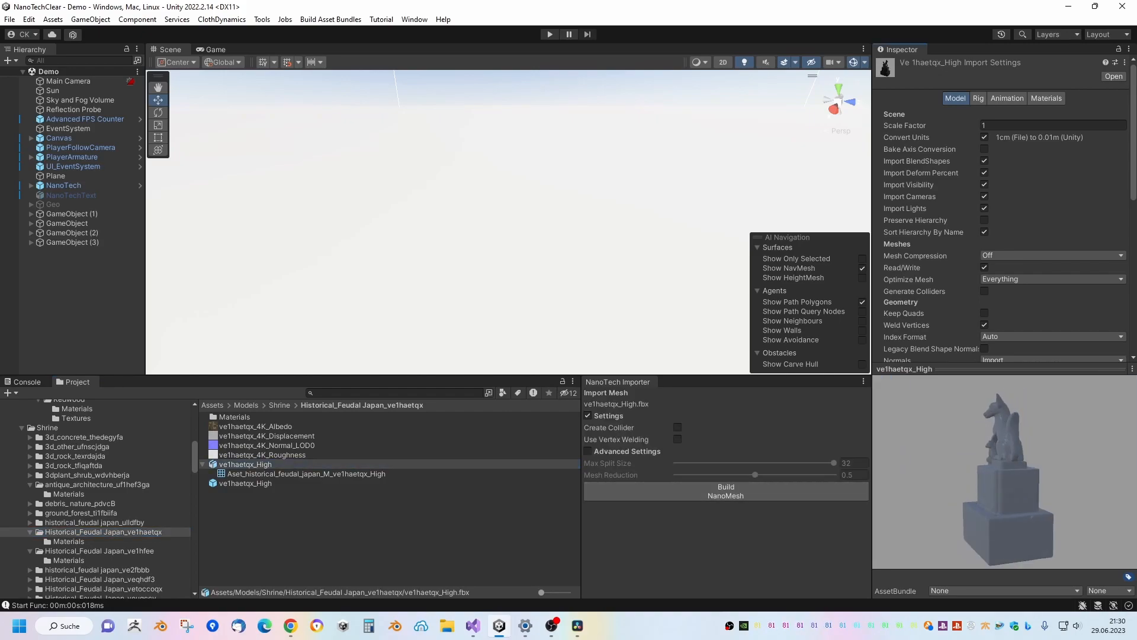
pyautogui.click(202, 464)
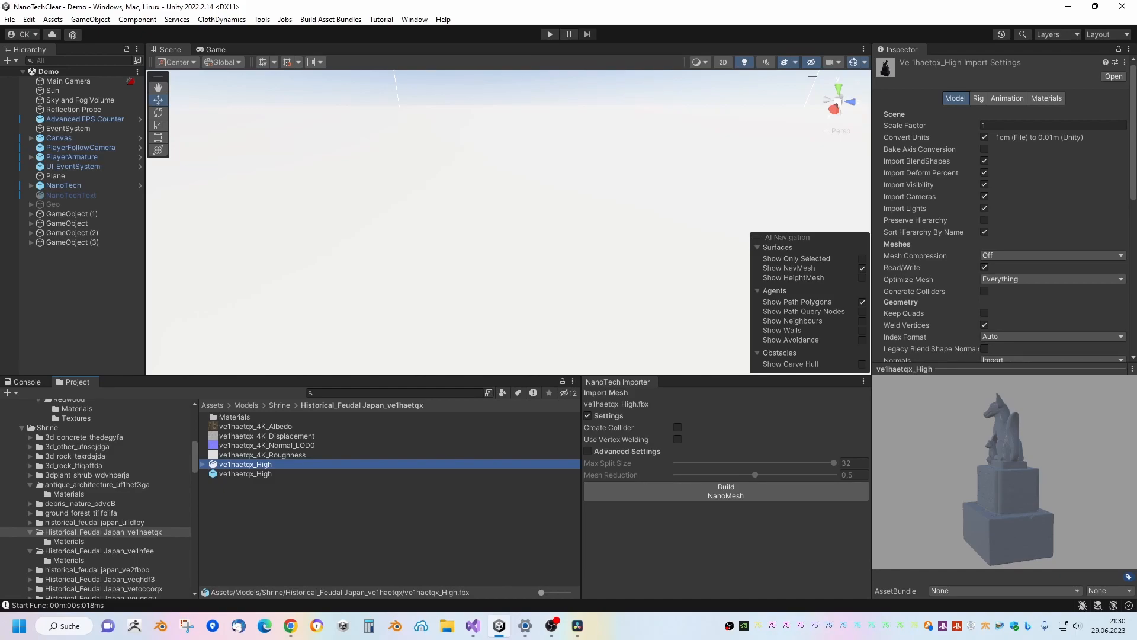
# Open the NanoTech Importer for the ve1haetqx_High model with Build NanoMesh and dock its window beside the project files.
pyautogui.rightClick(258, 464)
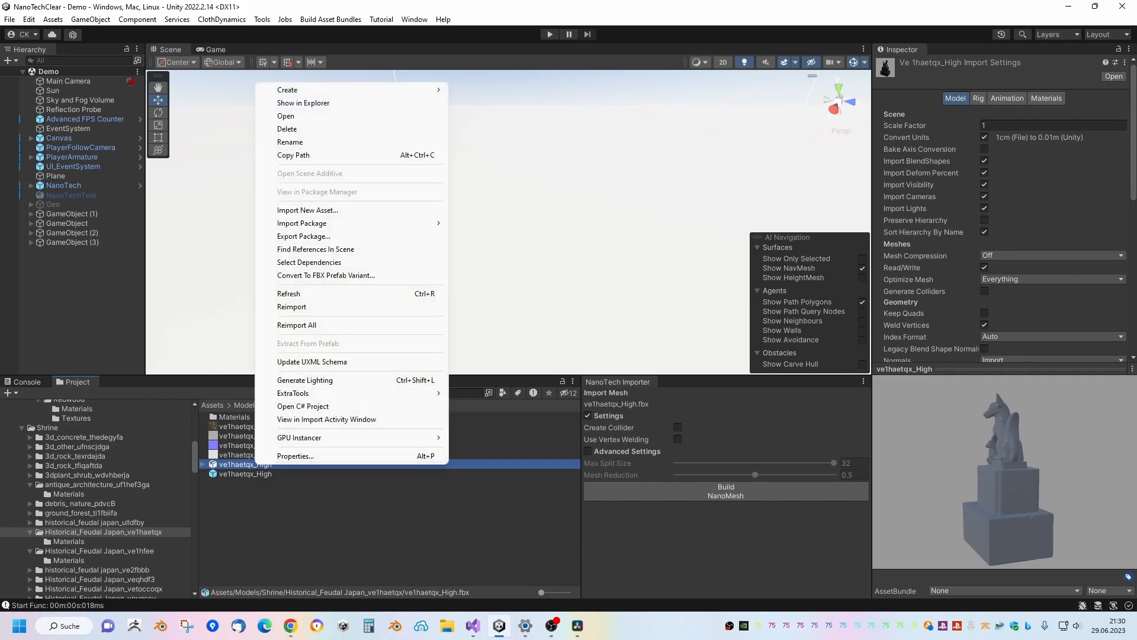
pyautogui.moveTo(414, 90)
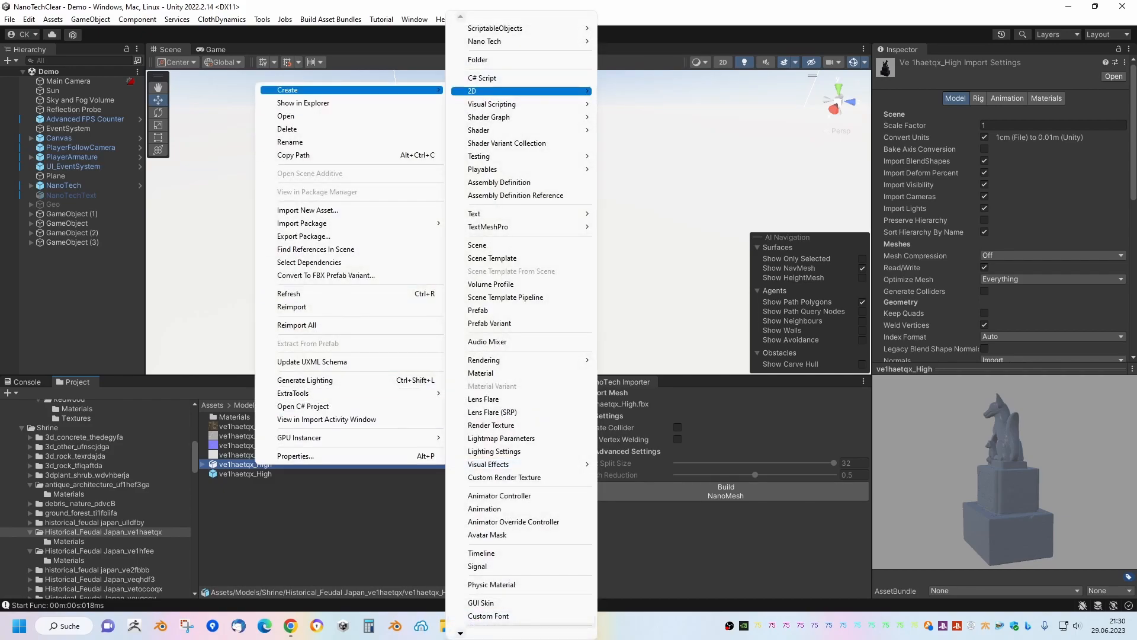
pyautogui.moveTo(521, 41)
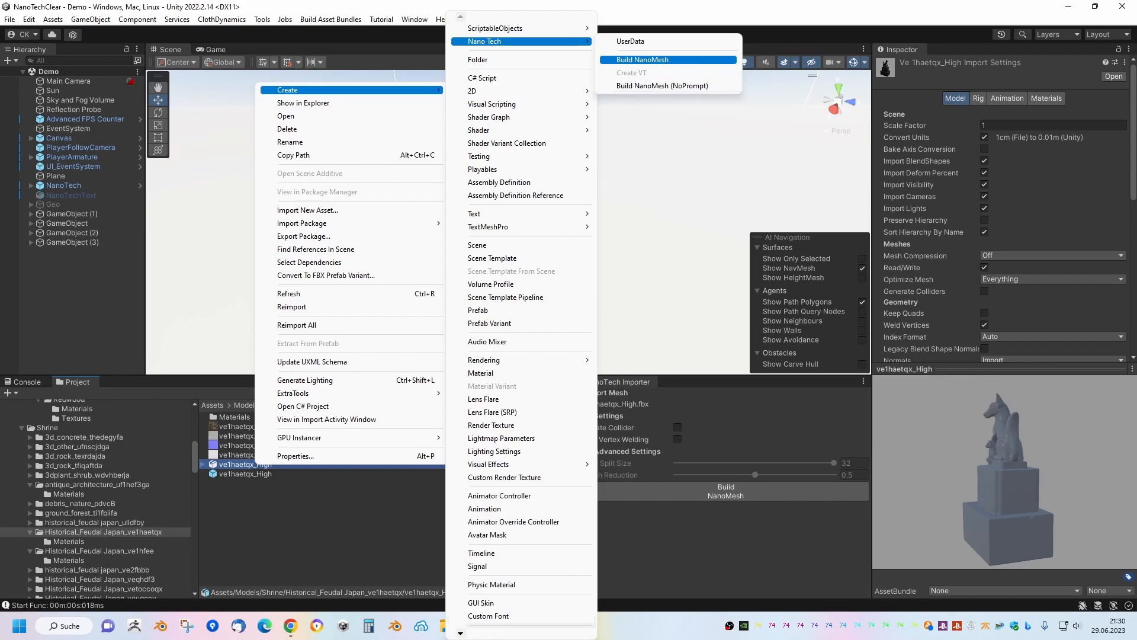
pyautogui.click(642, 59)
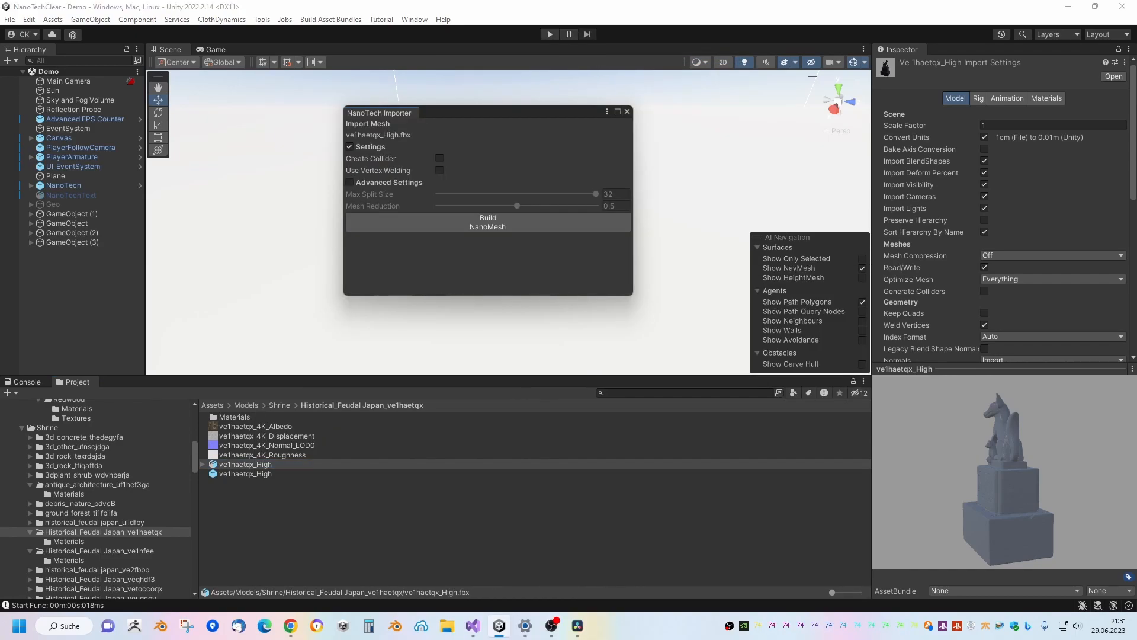
pyautogui.moveTo(463, 146); pyautogui.dragTo(737, 479)
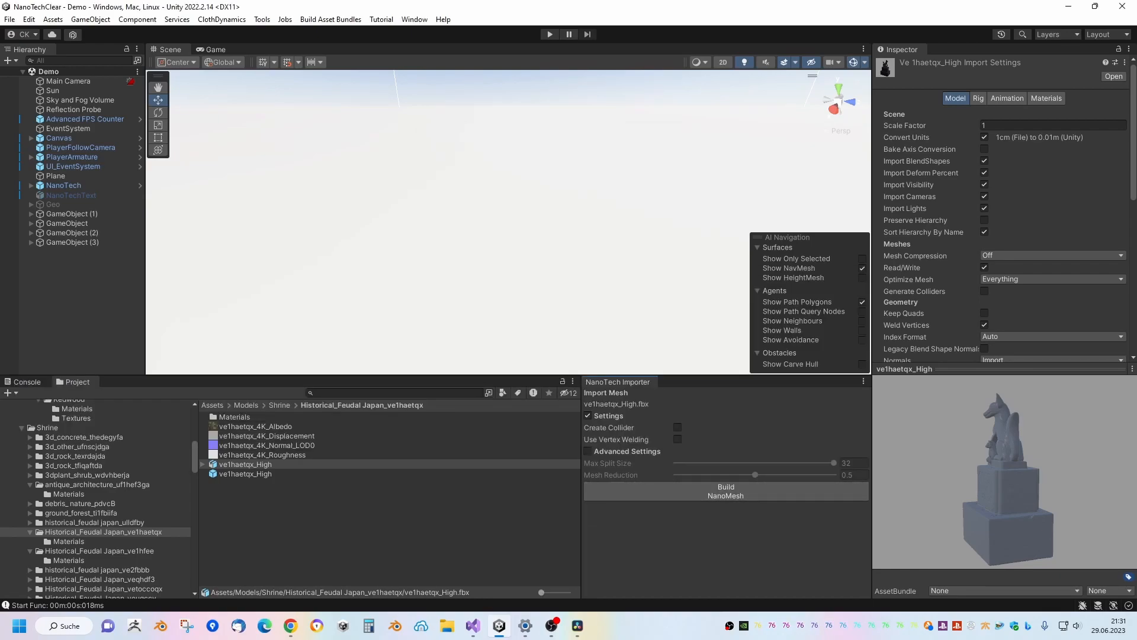
# Enable the importer's advanced settings, set Max Split Size to 8, and build the NanoMesh for ve1haetqx_High.
pyautogui.click(588, 451)
pyautogui.moveTo(834, 463); pyautogui.dragTo(675, 463)
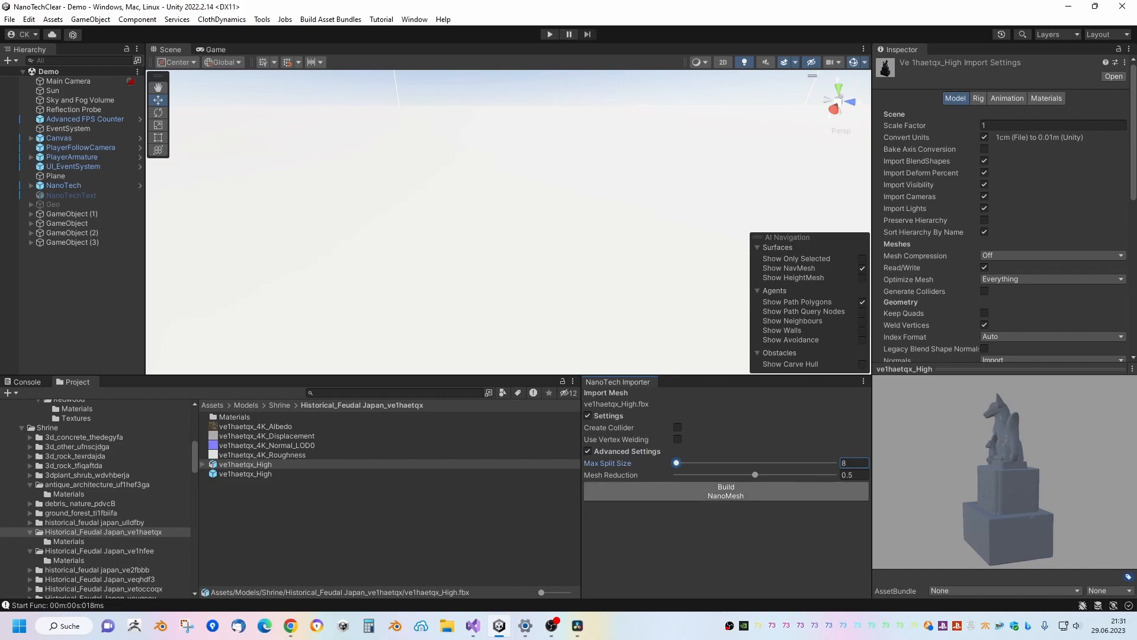
pyautogui.click(725, 491)
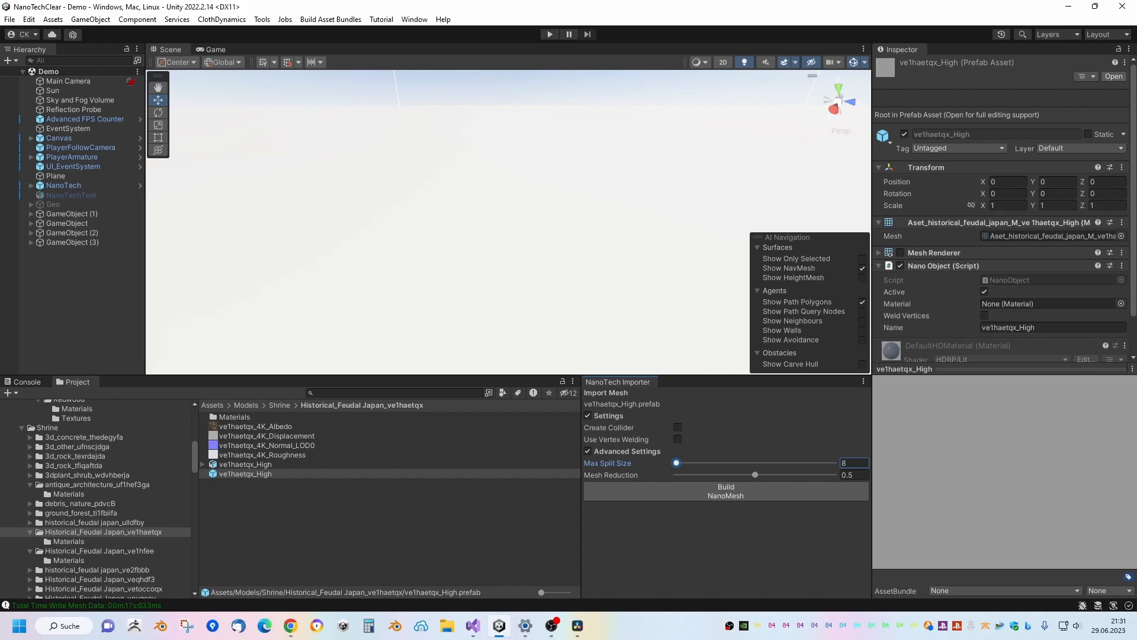
# Create Nano Tech virtual textures from the ve1haetqx_4K_Albedo and ve1haetqx_4K_Normal_LOD0 textures.
pyautogui.click(255, 427)
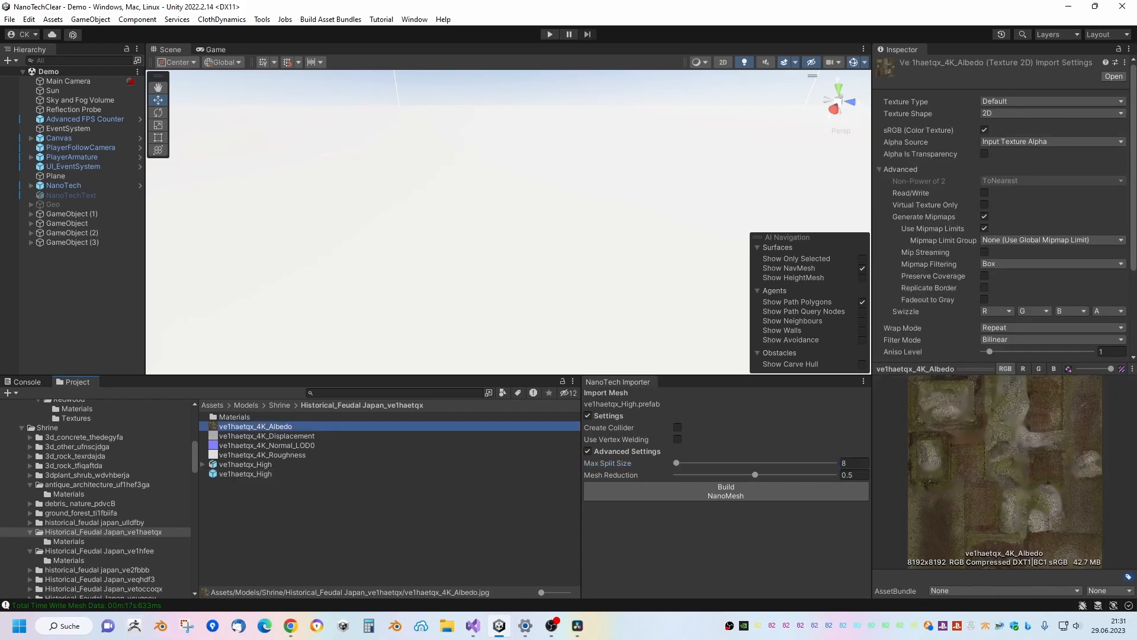
pyautogui.keyDown('ctrl'); pyautogui.click(266, 445); pyautogui.keyUp('ctrl')
pyautogui.rightClick(269, 446)
pyautogui.moveTo(355, 52)
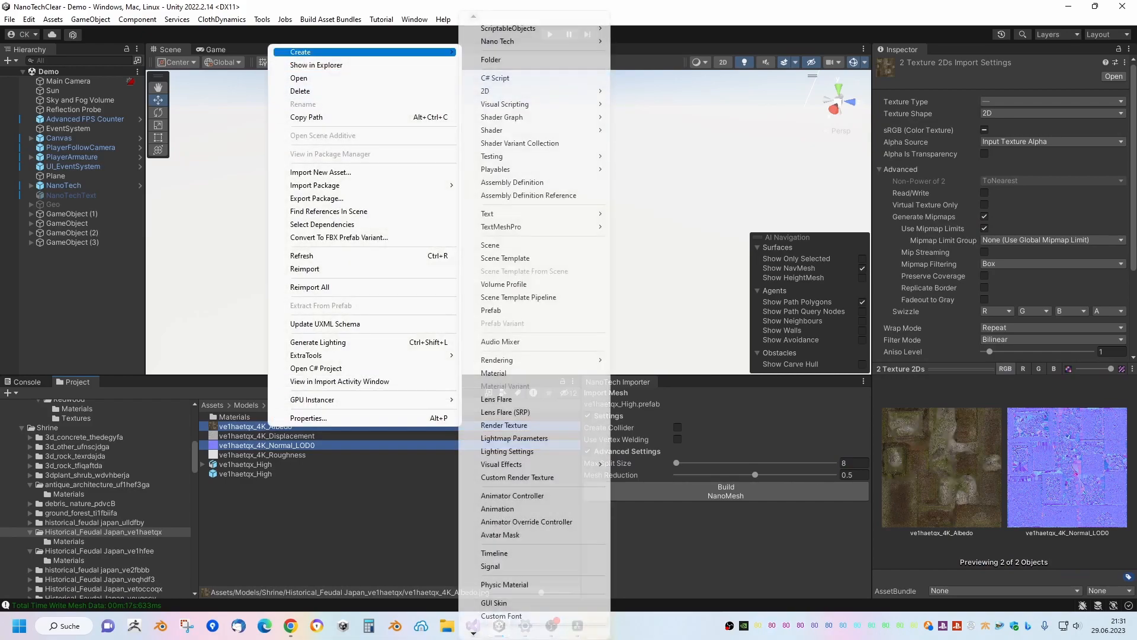
pyautogui.moveTo(497, 40)
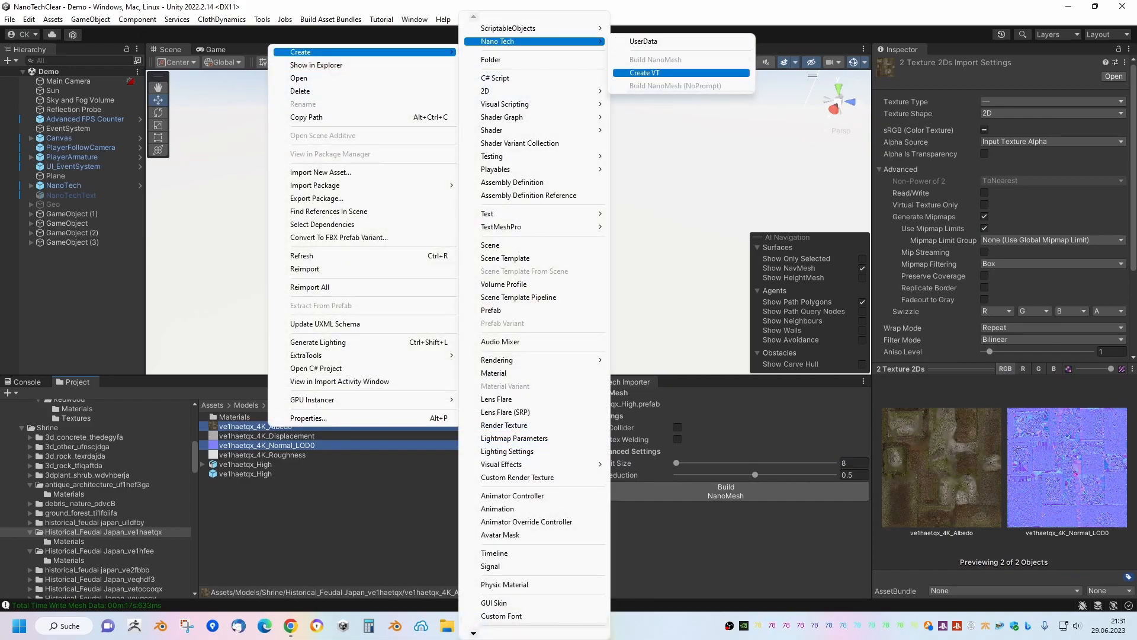
pyautogui.click(649, 73)
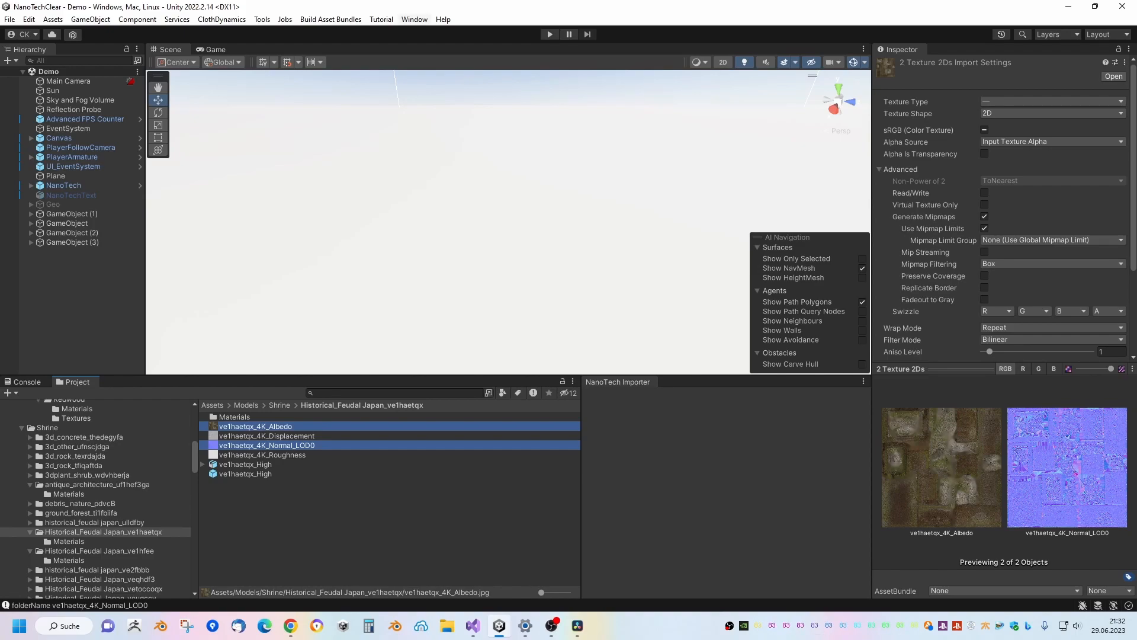
# Open the Nano Tech File Explorer window that lists the generated nano meshes and nano textures.
pyautogui.hotkey('alt', 'w')
pyautogui.press('Down')
pyautogui.press('Down')
pyautogui.press('Down')
pyautogui.press('Down')
pyautogui.press('Down')
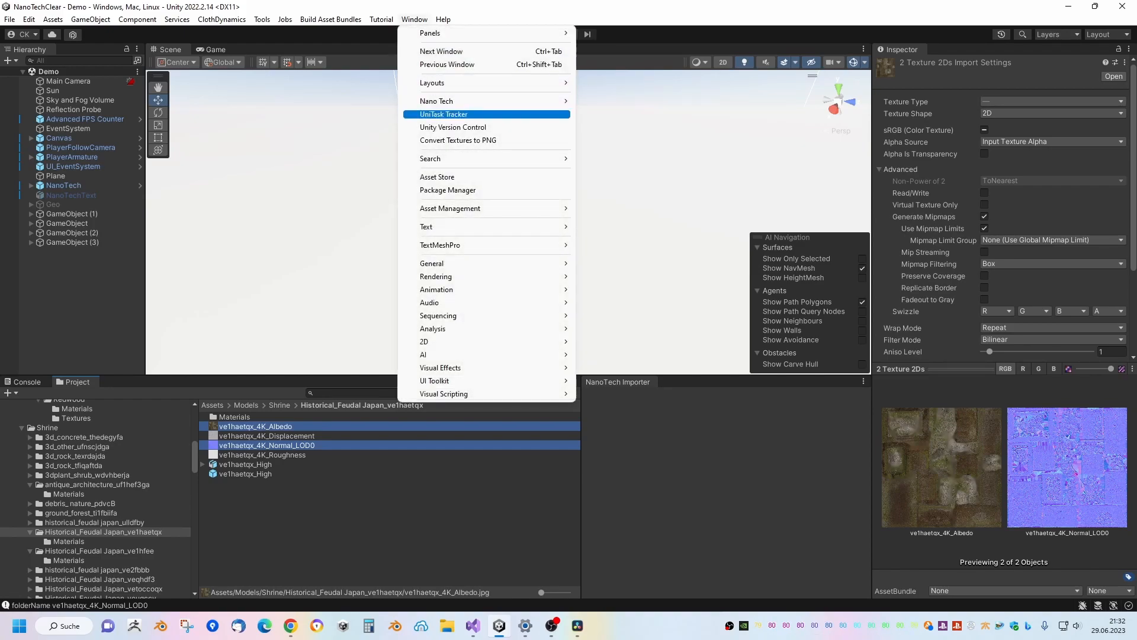
pyautogui.press('Up')
pyautogui.press('Right')
pyautogui.press('Return')
pyautogui.moveTo(569, 94)
pyautogui.mouseDown()
pyautogui.moveTo(535, 99)
pyautogui.moveTo(570, 99)
pyautogui.mouseUp()
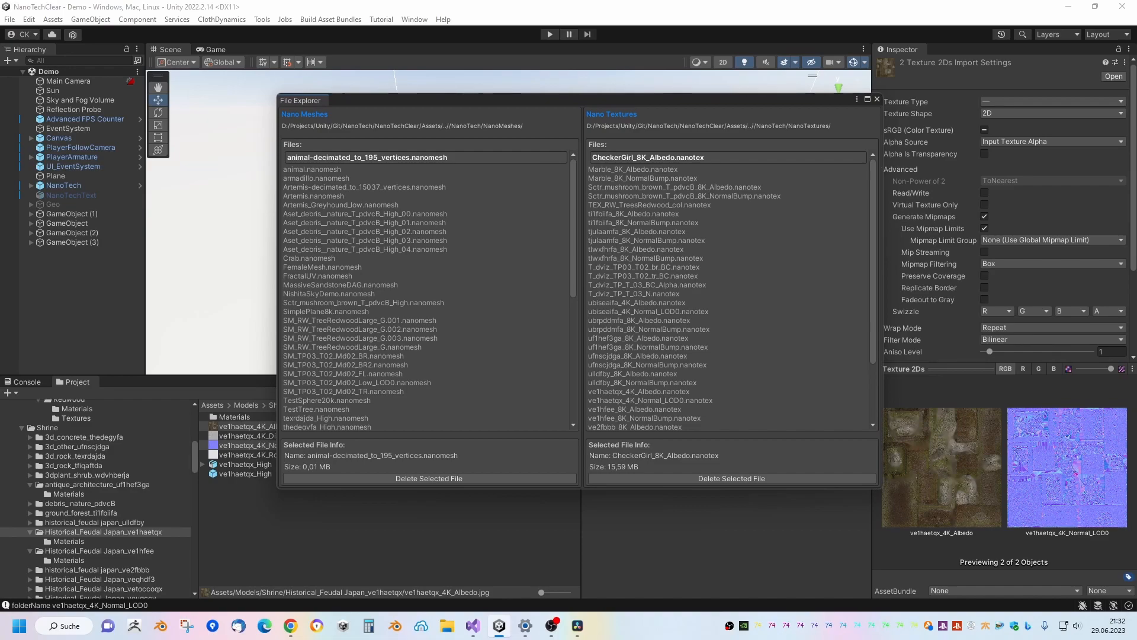
# Move the File Explorer off the project asset names and look up the file info of ve1haetqx_4K_Albedo.nanotex.
pyautogui.moveTo(439, 101); pyautogui.dragTo(459, 84)
pyautogui.click(254, 427)
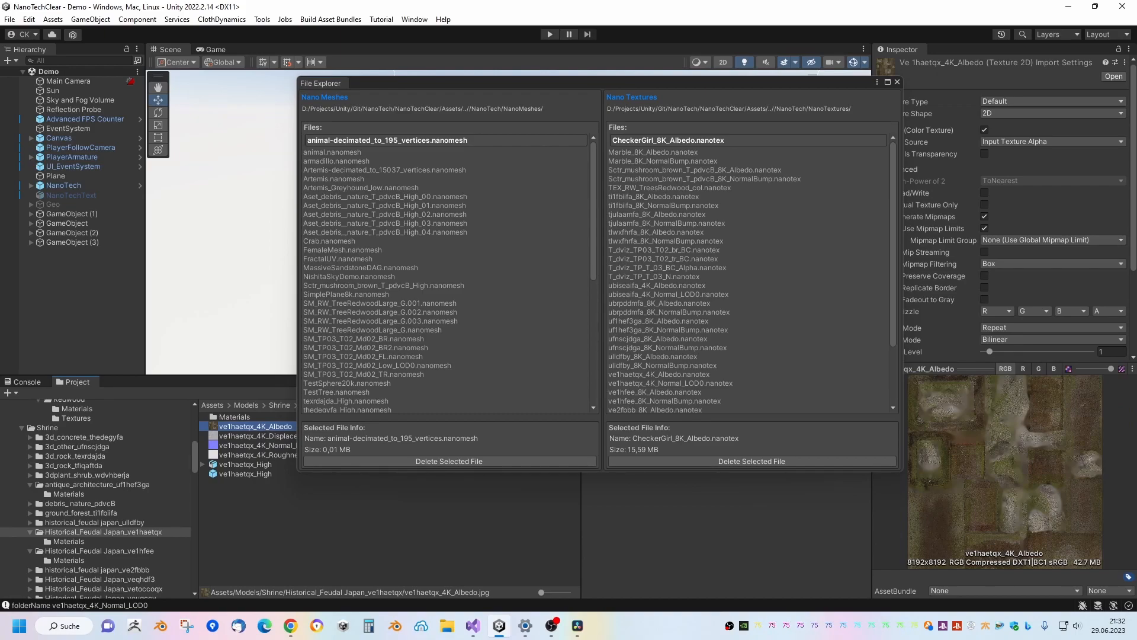
pyautogui.scroll(-3, 750, 273)
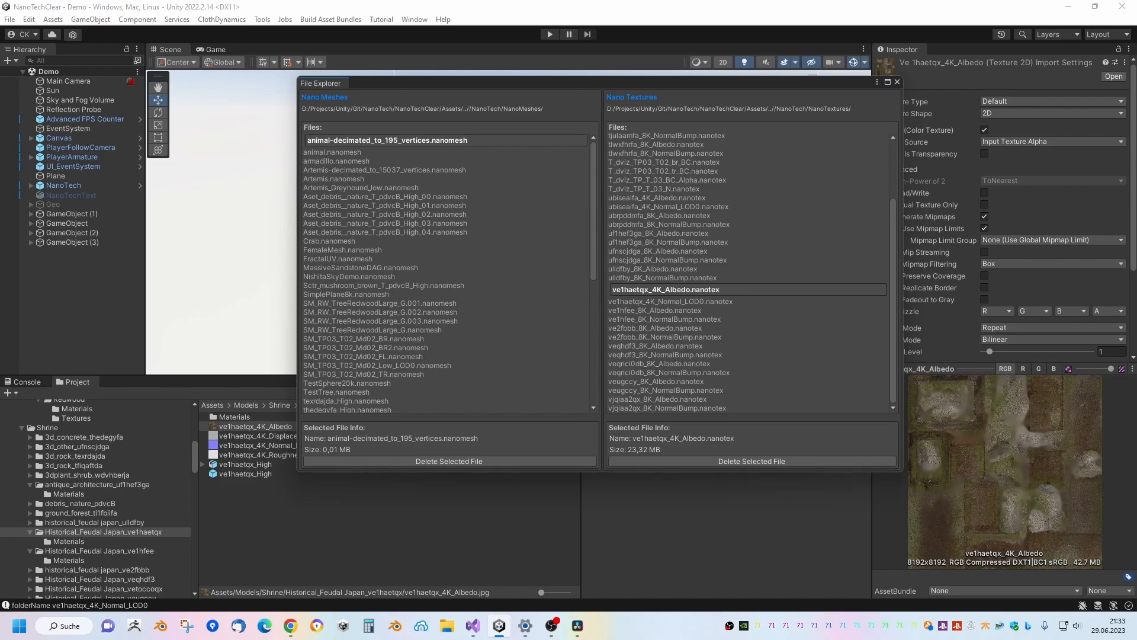
# Look up the file info of ve1haetqx_High.nanomesh in the list of nano meshes.
pyautogui.click(245, 465)
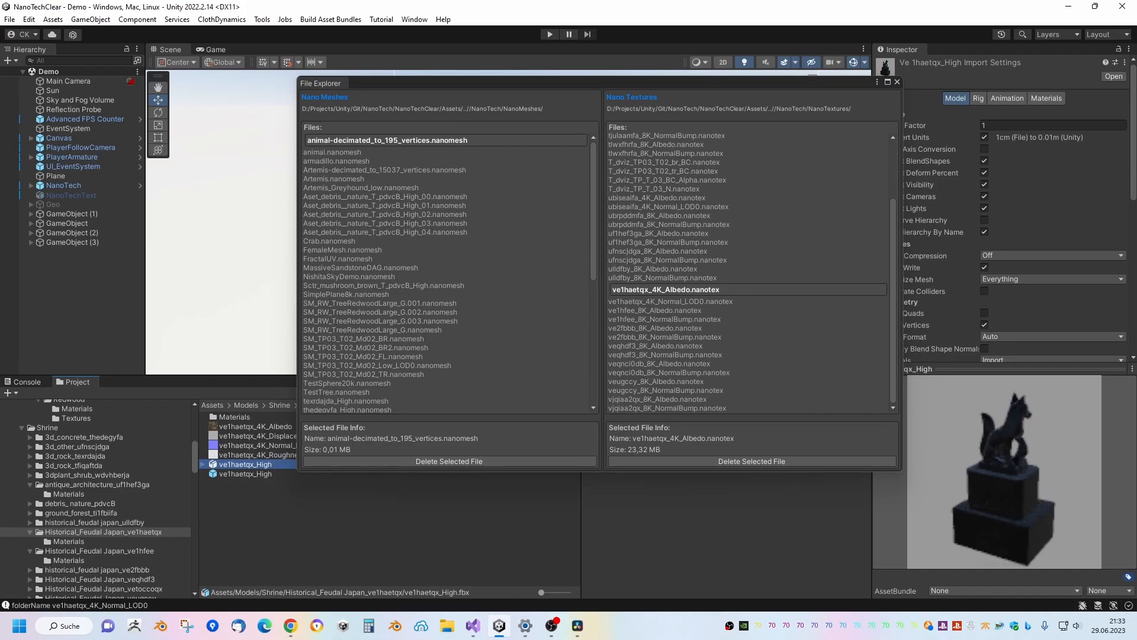
pyautogui.scroll(-5, 447, 272)
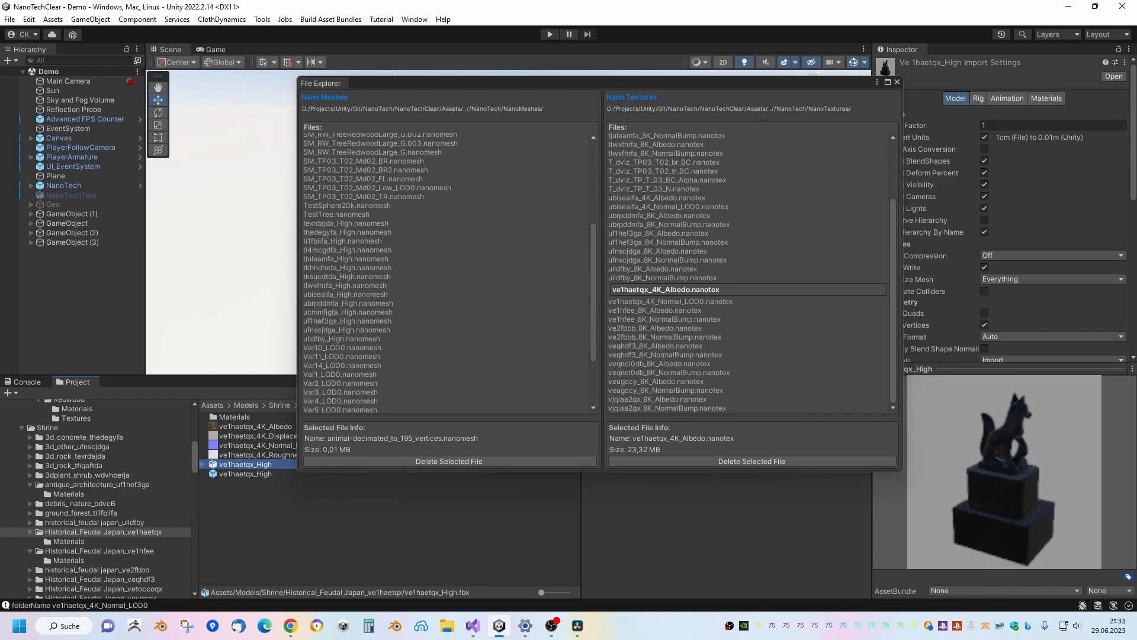
pyautogui.scroll(-1, 447, 273)
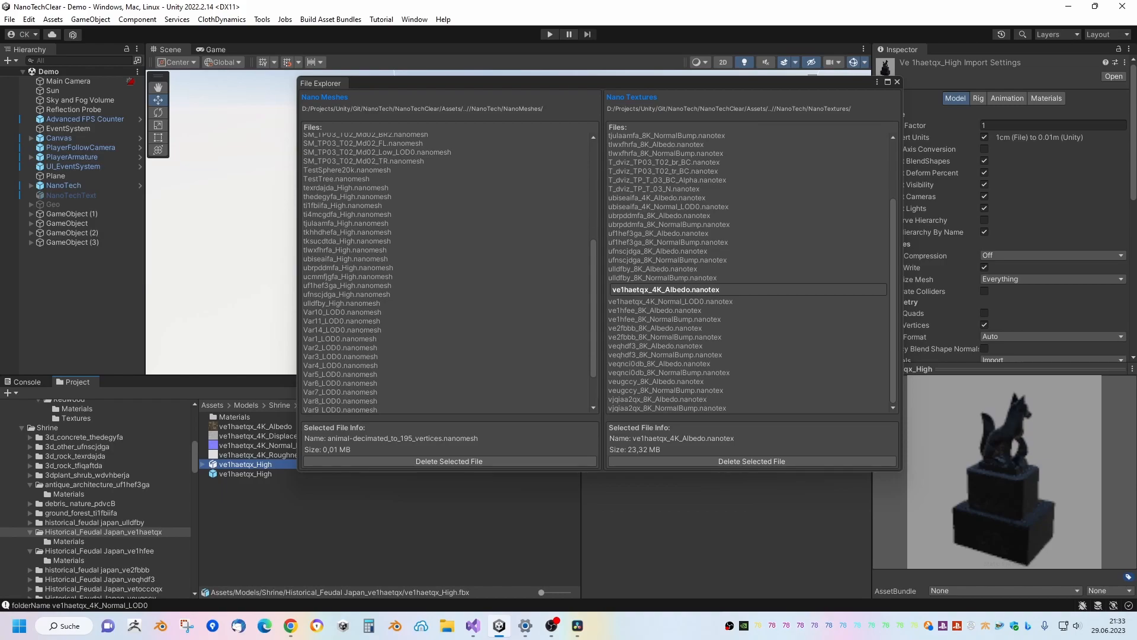
pyautogui.scroll(-2, 448, 273)
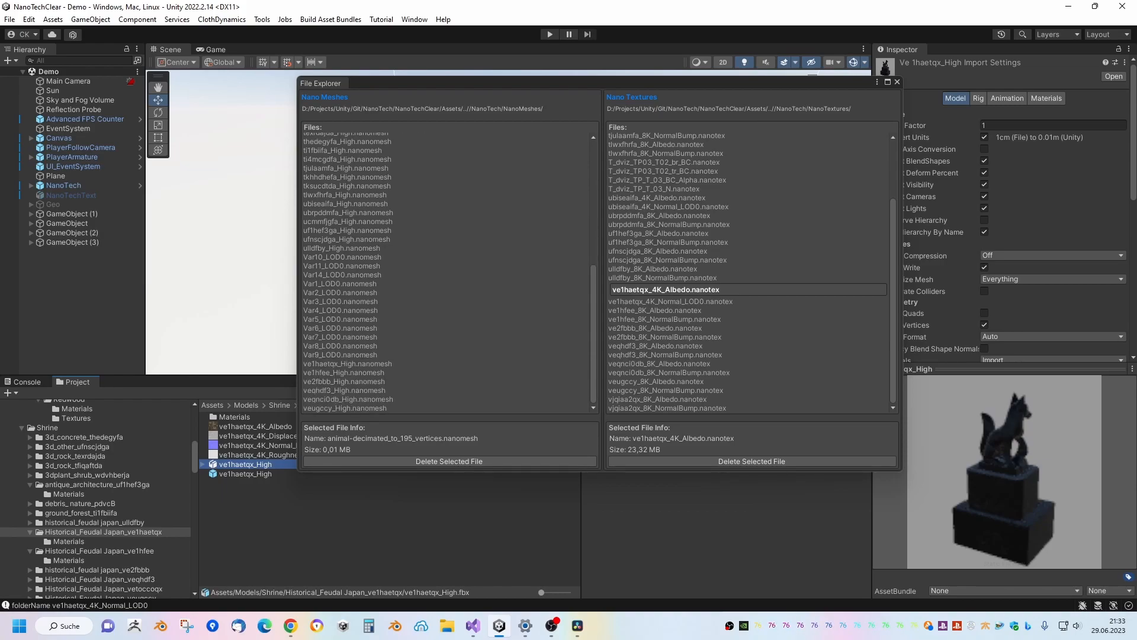
pyautogui.click(348, 363)
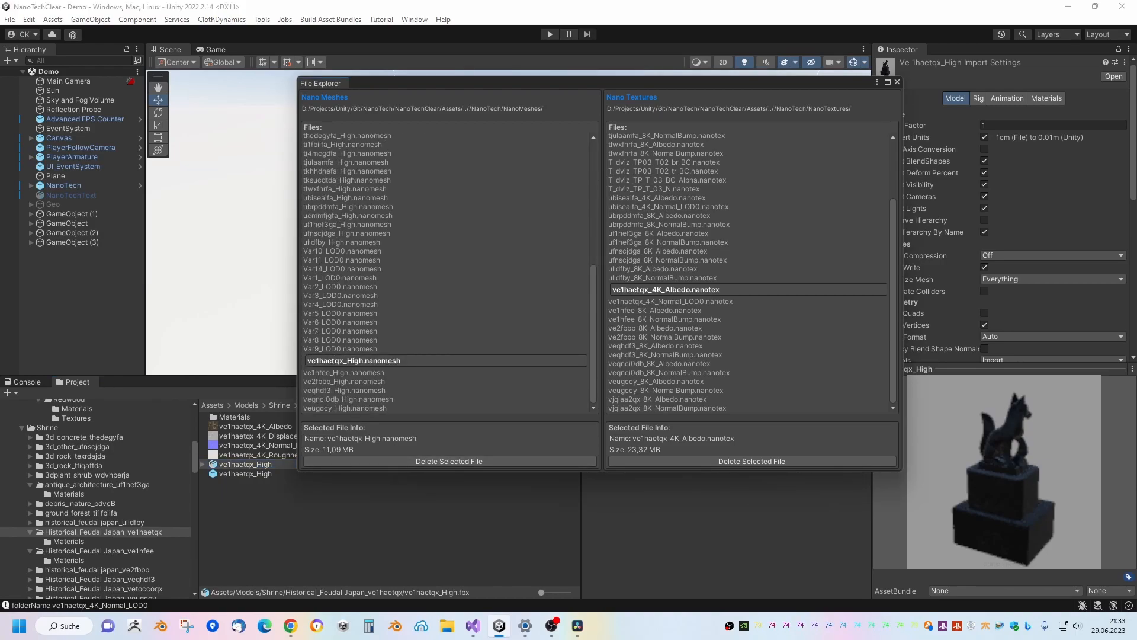
# Check the original ve1haetqx_High.fbx file size in its Windows Explorer folder, then return to the Unity editor.
pyautogui.rightClick(246, 465)
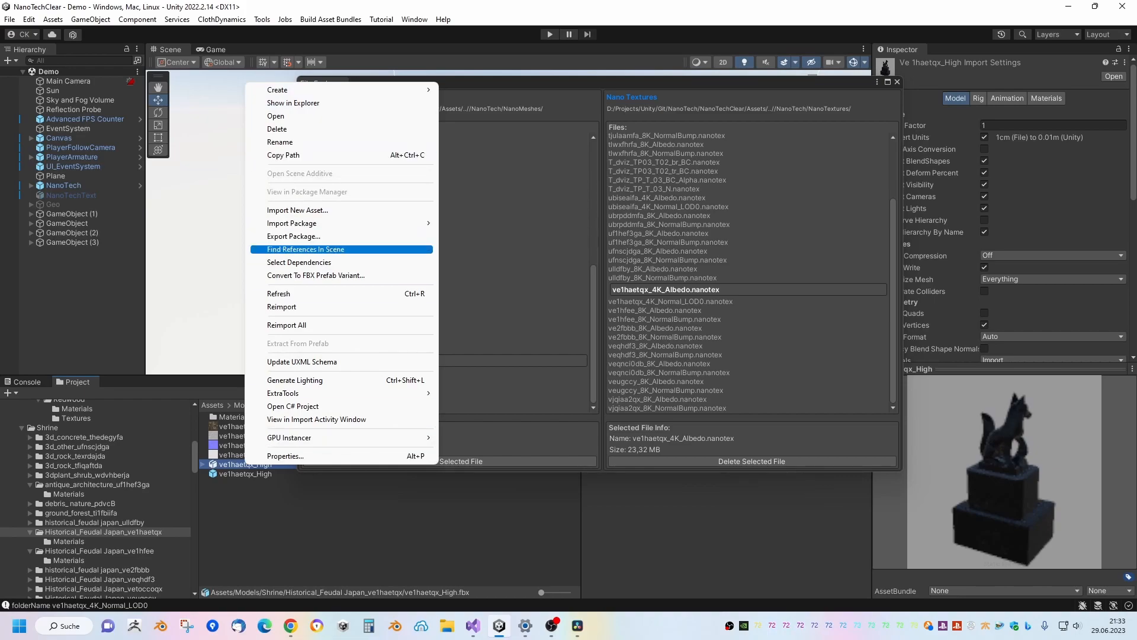
pyautogui.click(293, 103)
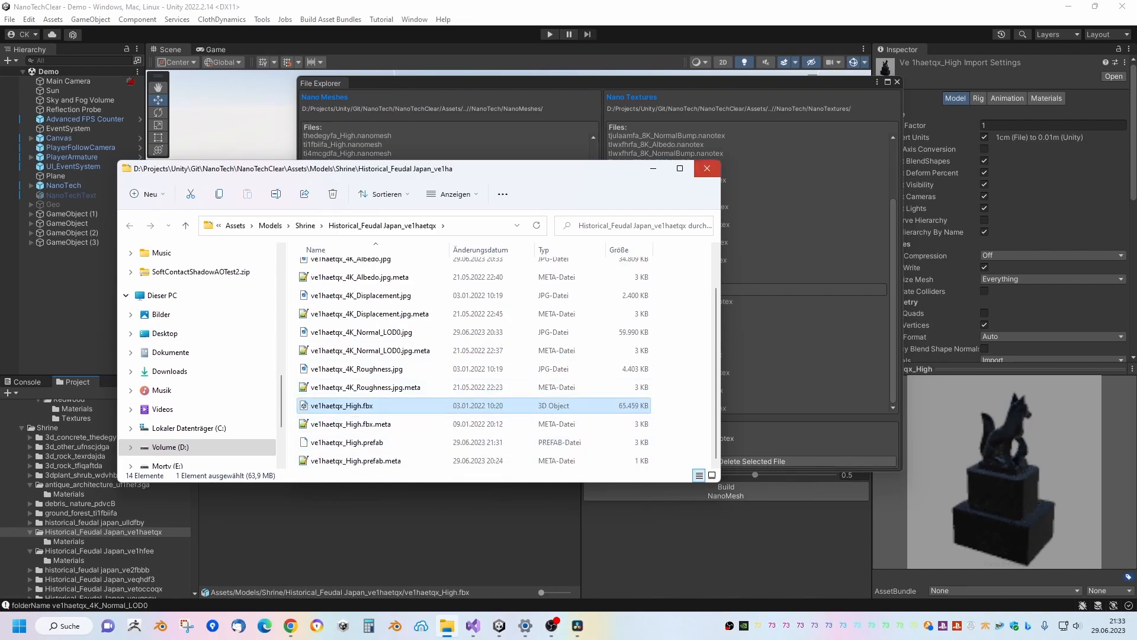
pyautogui.click(707, 168)
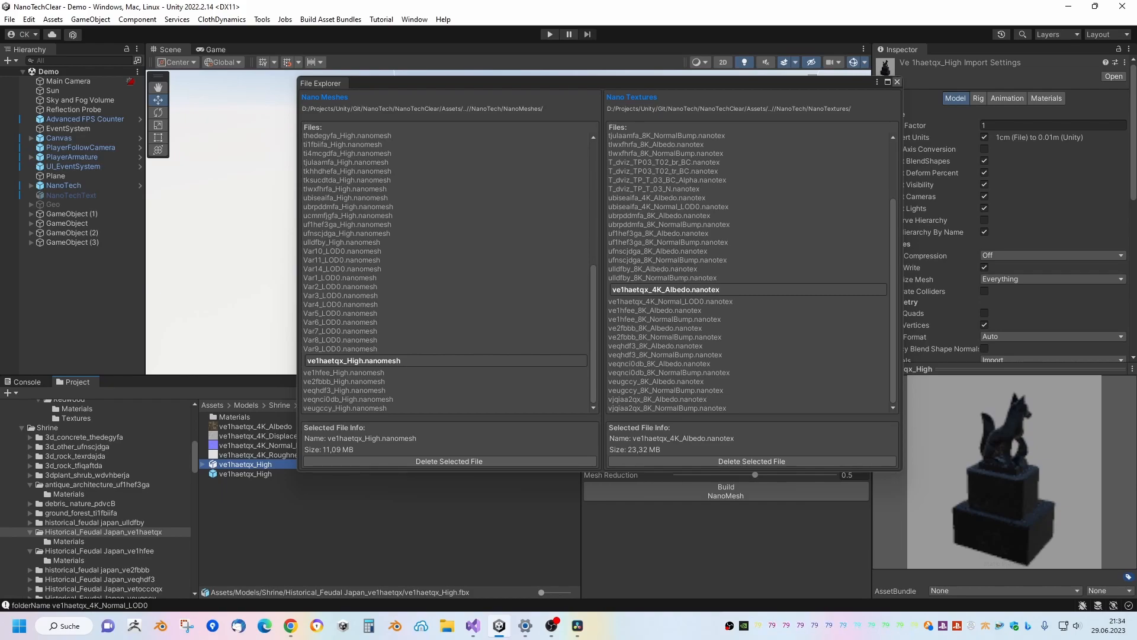
pyautogui.click(212, 410)
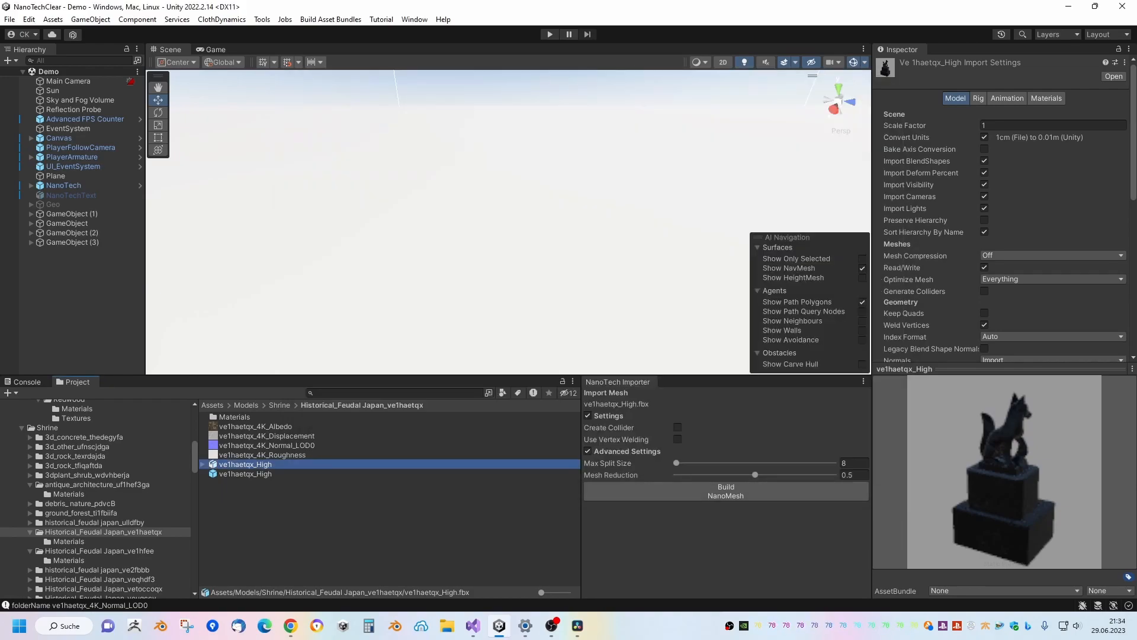
# Add the ve1haetqx_High prefab to the Demo scene's hierarchy and enable its Mesh Renderer.
pyautogui.click(390, 528)
pyautogui.moveTo(244, 474); pyautogui.dragTo(74, 279)
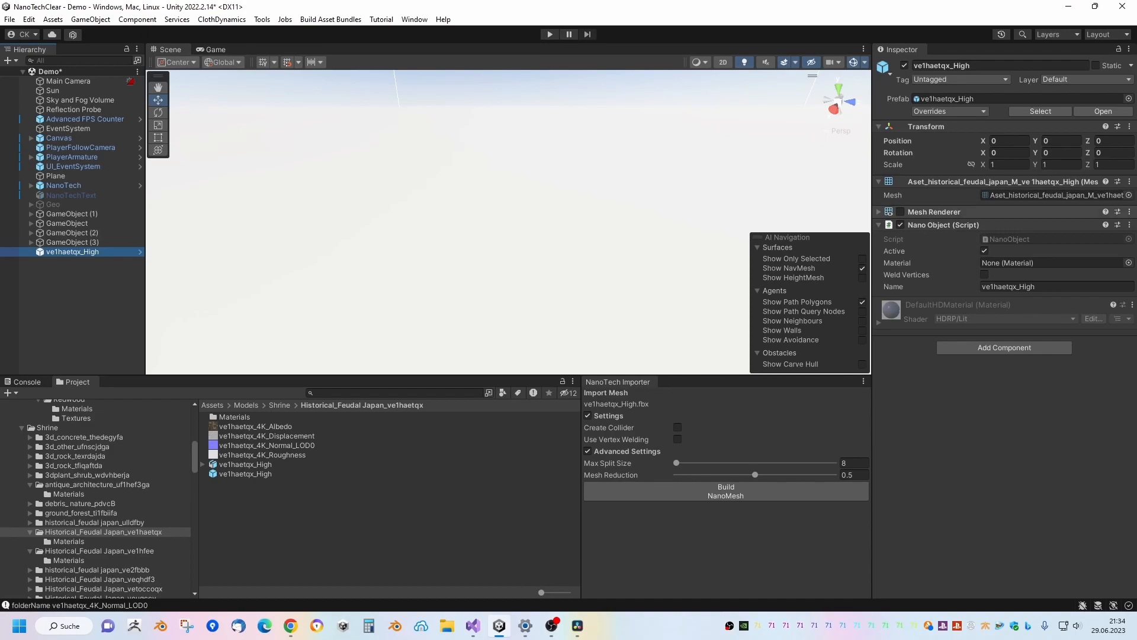
pyautogui.click(900, 213)
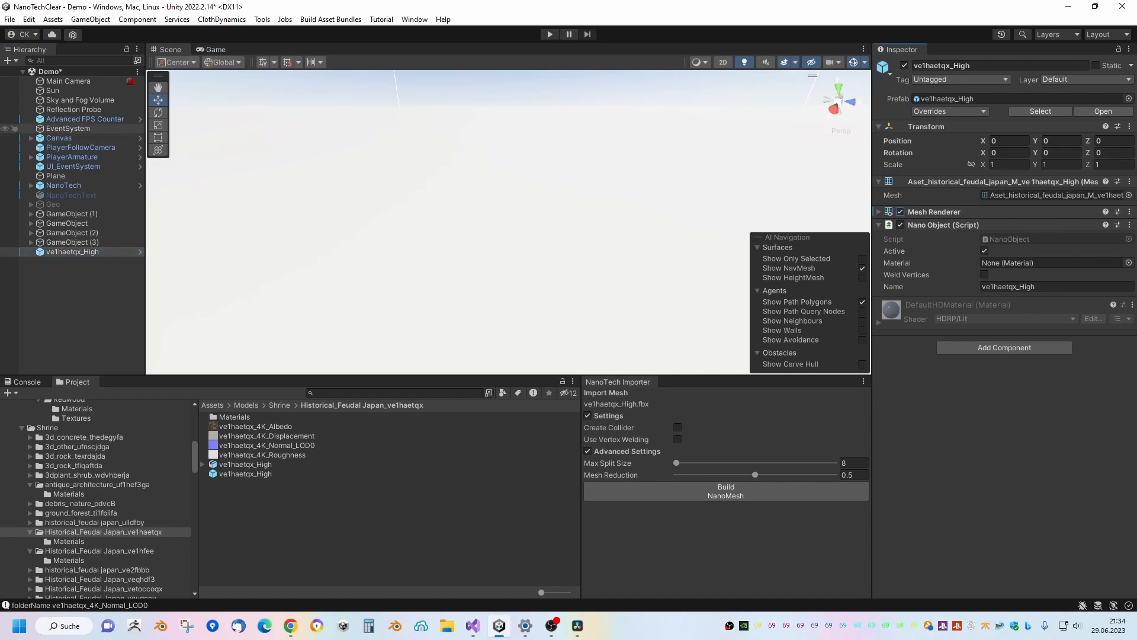
# Move the NanoTech object across the scene to about X -11.8, Z 8.79.
pyautogui.click(64, 186)
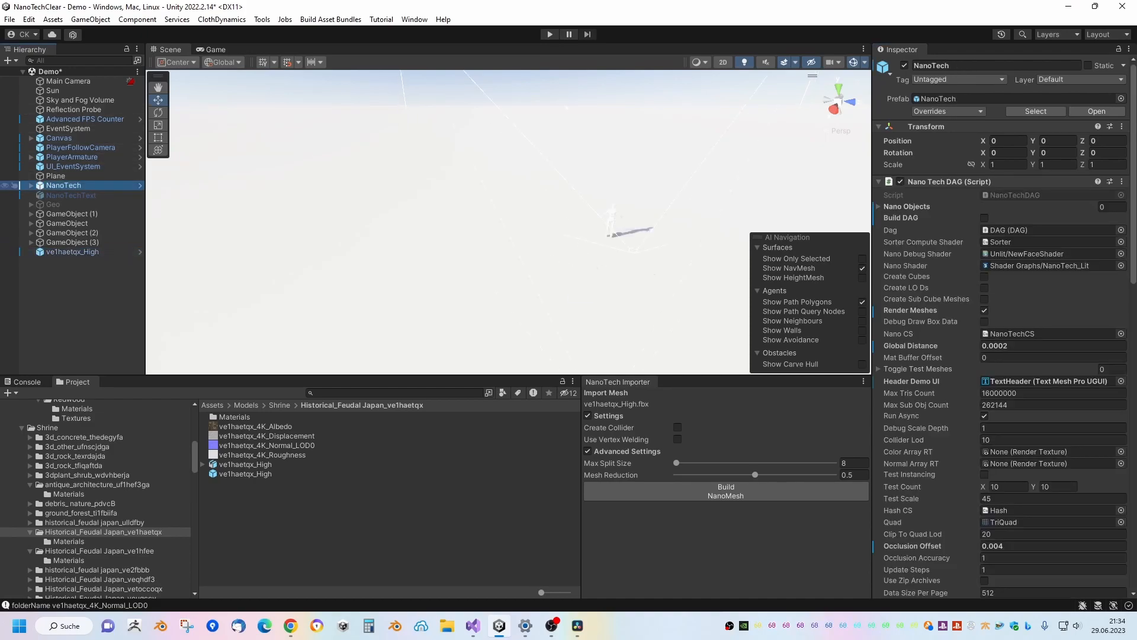
pyautogui.moveTo(379, 222); pyautogui.dragTo(347, 233, button='right')
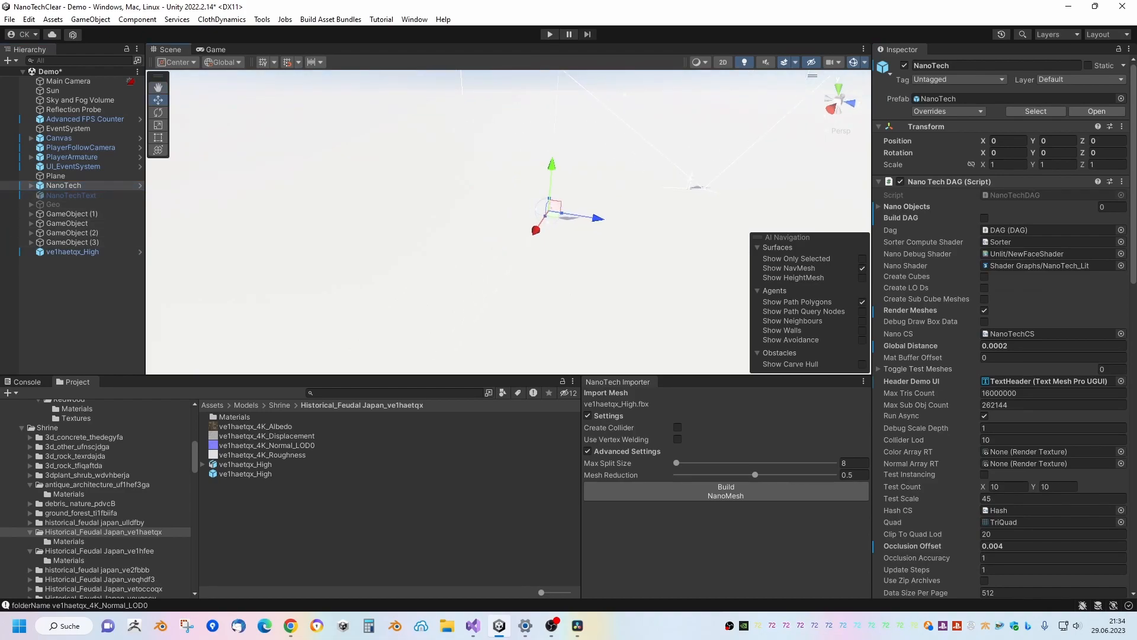
pyautogui.moveTo(554, 206); pyautogui.dragTo(659, 177)
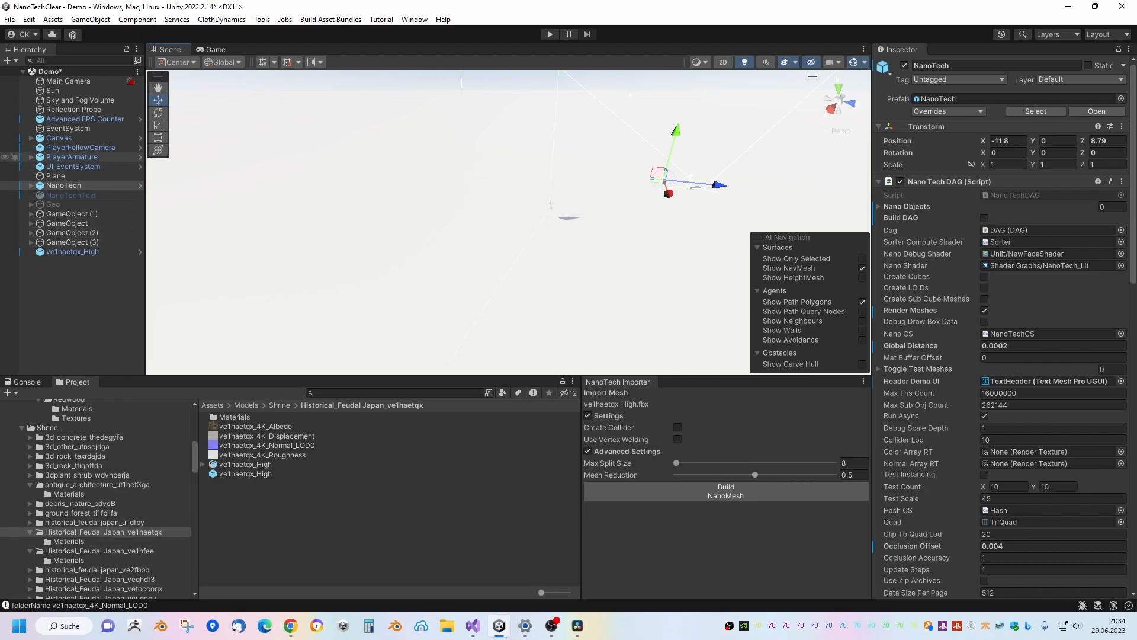
# Place the ve1haetqx_High statue beside the player armature at about X -12.97, Z 11.51.
pyautogui.doubleClick(72, 157)
pyautogui.click(261, 244)
pyautogui.moveTo(232, 140); pyautogui.dragTo(705, 196)
pyautogui.moveTo(705, 195); pyautogui.dragTo(797, 189, button='right')
pyautogui.moveTo(416, 217); pyautogui.dragTo(389, 224, button='right')
pyautogui.moveTo(583, 206); pyautogui.dragTo(568, 255)
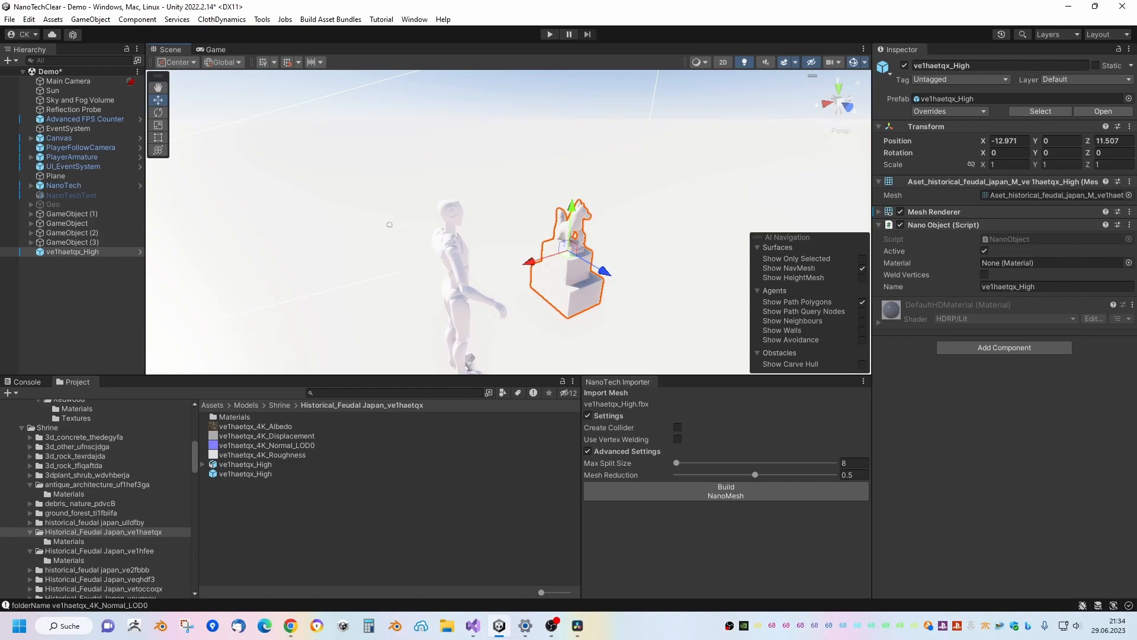
# Apply the ve1haetqx_4K_Albedo material to the ve1haetqx_High statue and expand its material settings.
pyautogui.doubleClick(235, 417)
pyautogui.moveTo(242, 417); pyautogui.dragTo(77, 252)
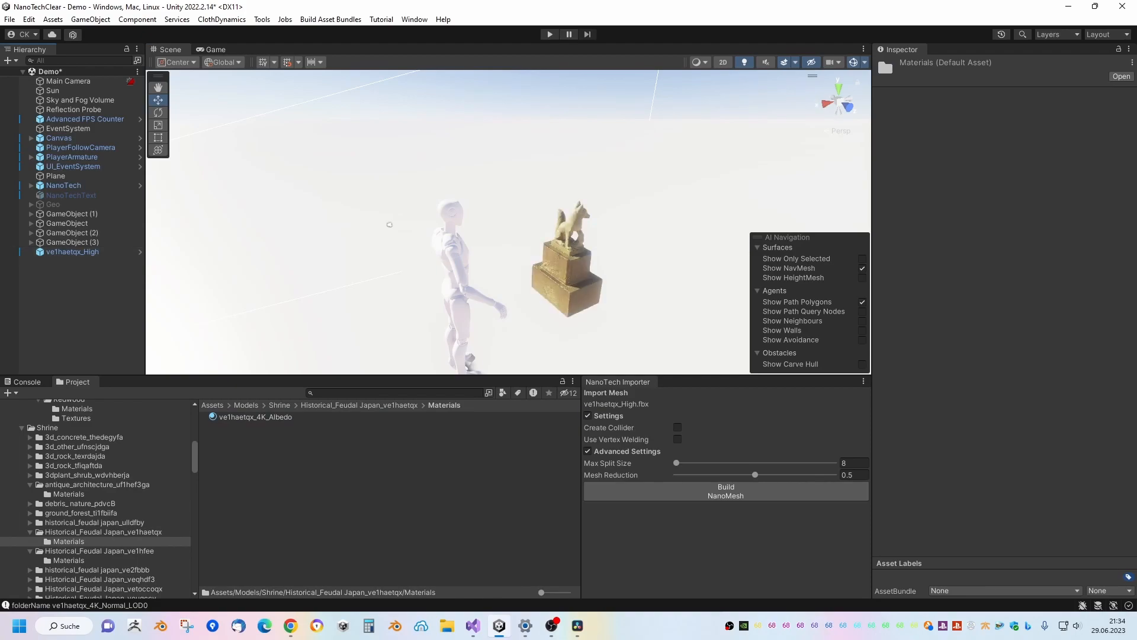
pyautogui.click(72, 252)
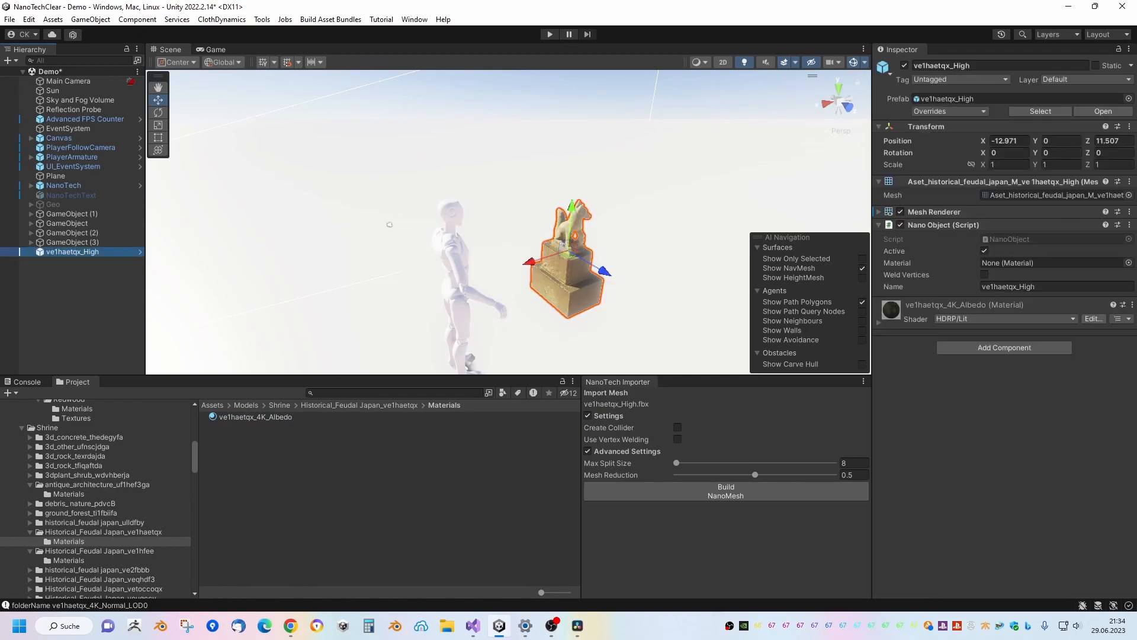
pyautogui.click(879, 323)
pyautogui.click(72, 308)
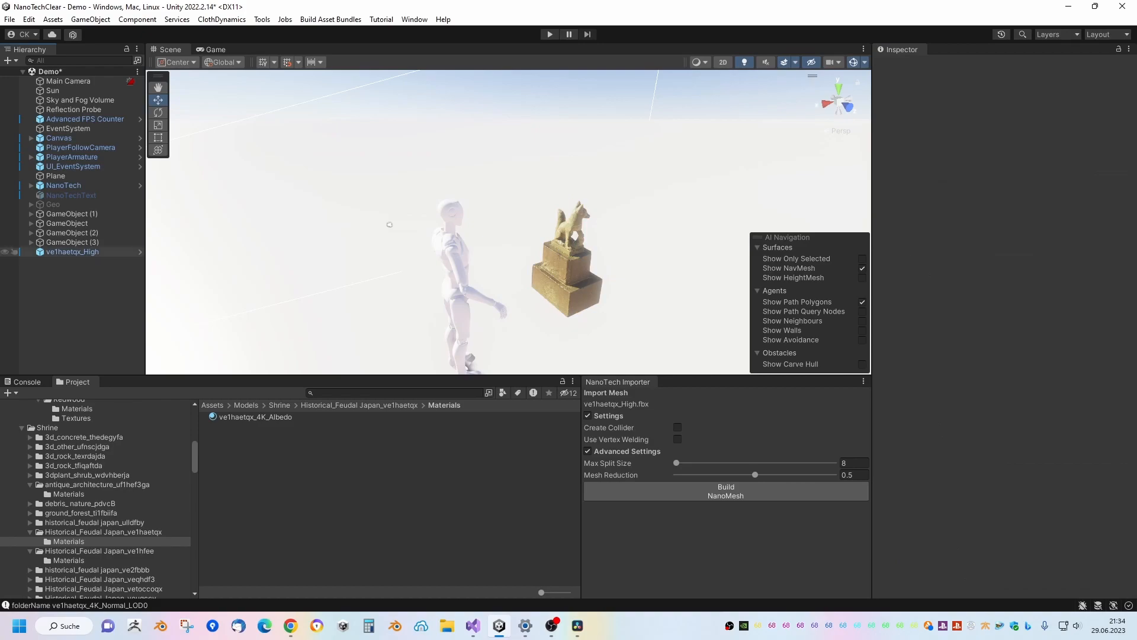
# Duplicate the statue to about X -13.73, Z 11.98, and switch both statues from Nano Object to Mesh Renderer.
pyautogui.click(73, 252)
pyautogui.hotkey('ctrl', 'd')
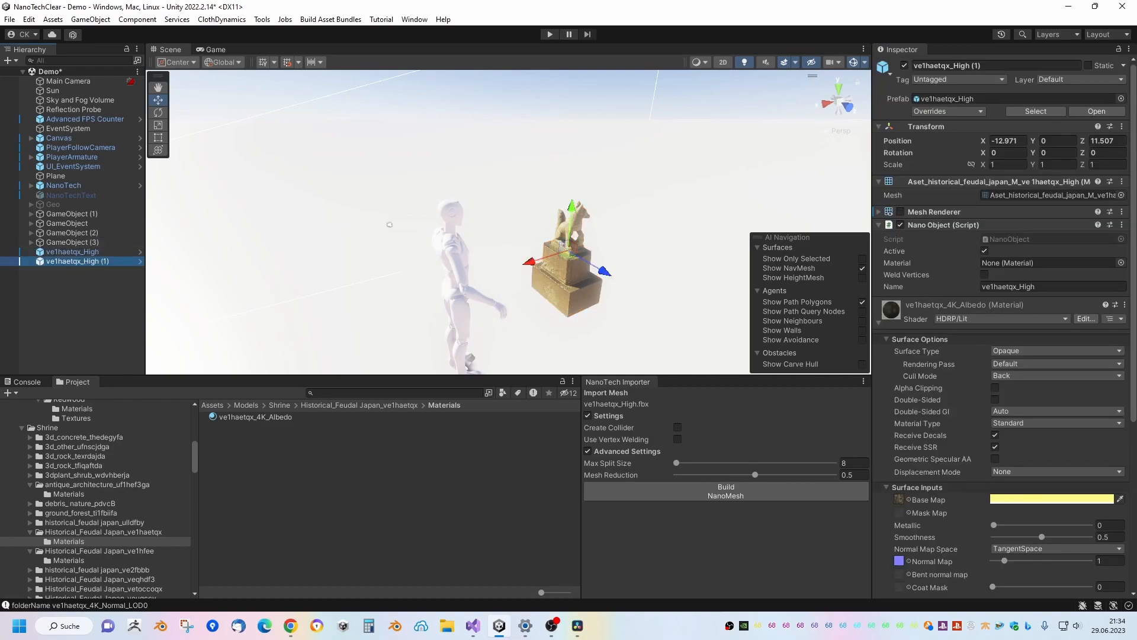
pyautogui.moveTo(569, 252); pyautogui.dragTo(675, 249)
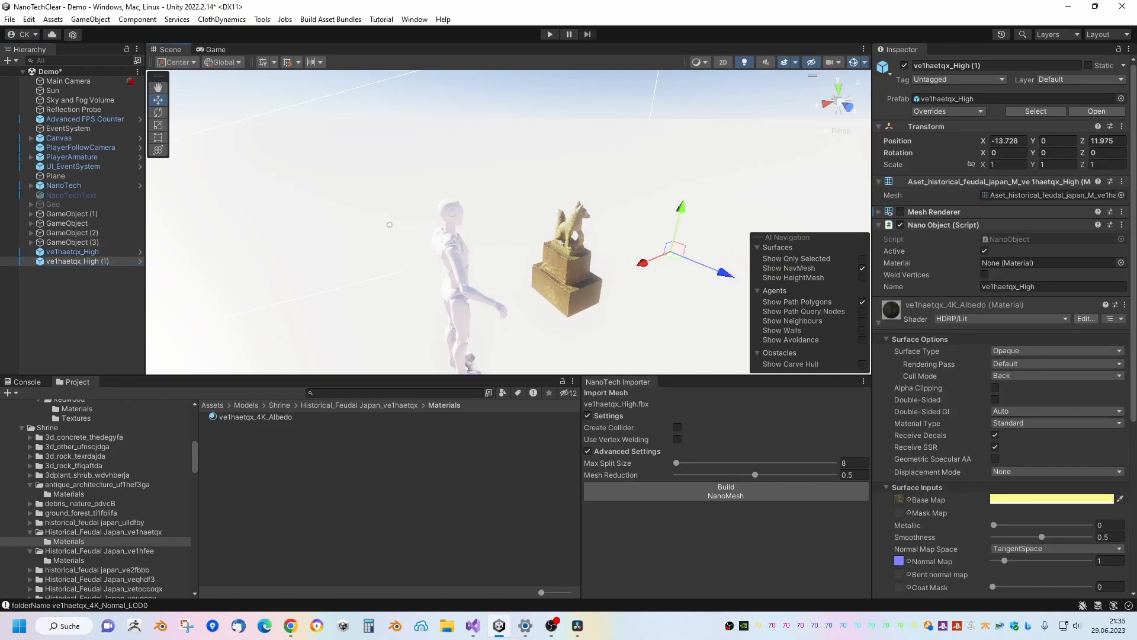
pyautogui.keyDown('ctrl'); pyautogui.click(72, 251); pyautogui.keyUp('ctrl')
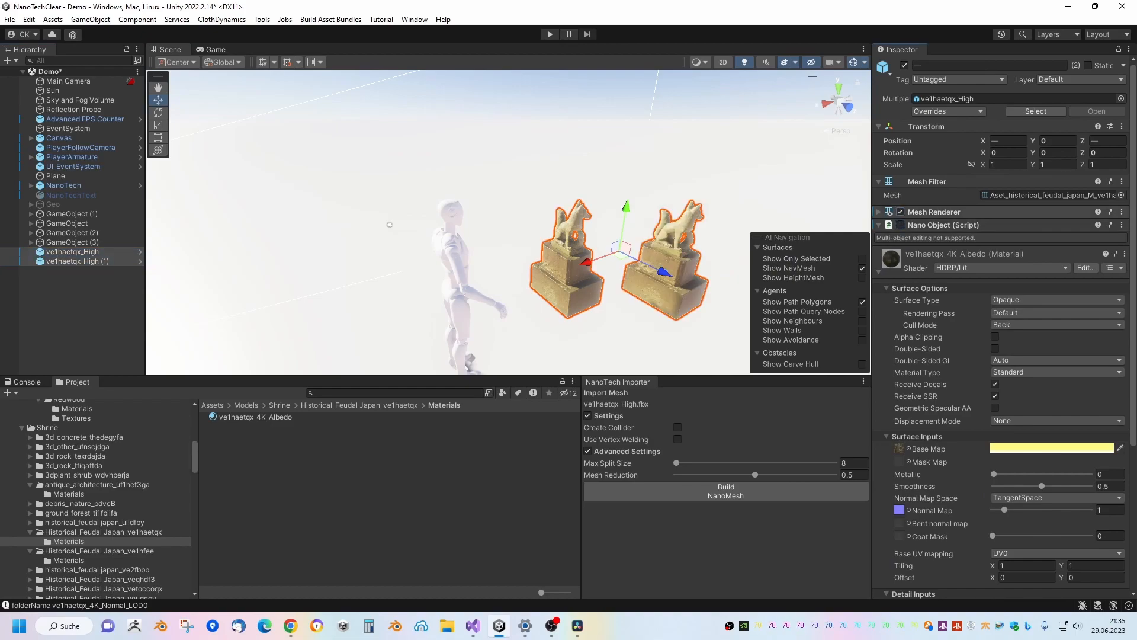
# Turn the duplicated statue to about -180° on Y, lower it to about Y -0.79, and scale it uniformly to about 2.71.
pyautogui.click(678, 256)
pyautogui.moveTo(674, 254); pyautogui.dragTo(984, 290)
pyautogui.press('e')
pyautogui.press('r')
pyautogui.moveTo(673, 250); pyautogui.dragTo(775, 248)
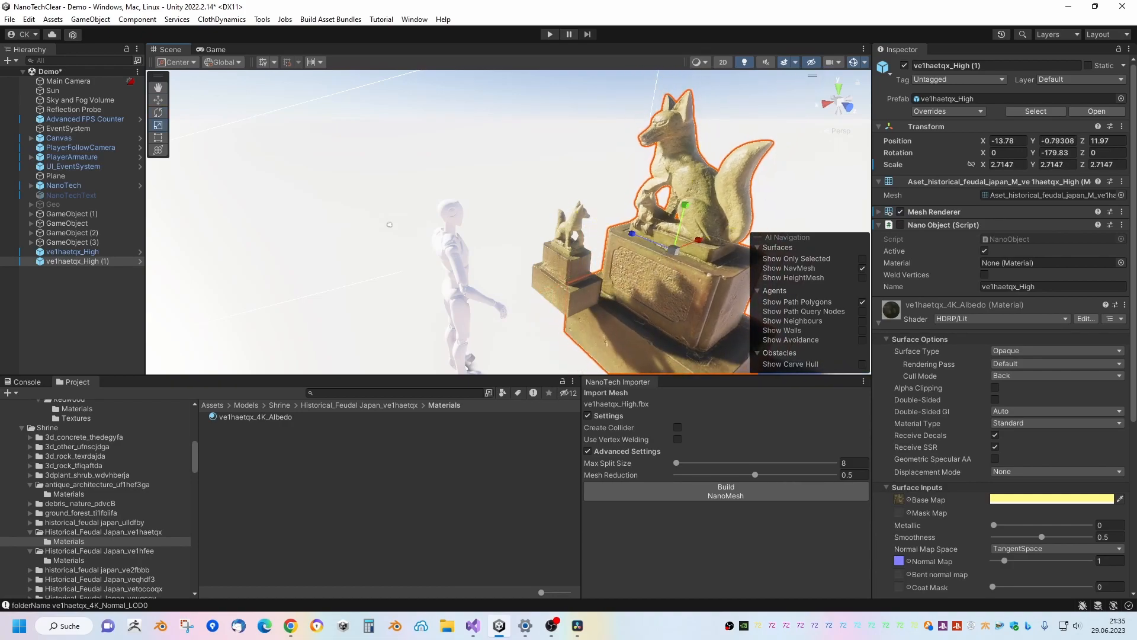
# Duplicate the large statue, place the copy at about X -13.80, Z 9.69, and rotate it to about -222° on Y.
pyautogui.click(76, 297)
pyautogui.click(73, 252)
pyautogui.click(77, 261)
pyautogui.hotkey('ctrl', 'd')
pyautogui.press('w')
pyautogui.moveTo(678, 254); pyautogui.dragTo(575, 208)
pyautogui.click(441, 151)
pyautogui.click(523, 194)
pyautogui.press('r')
pyautogui.press('e')
pyautogui.press('w')
# Shift the small ve1haetqx_High statue to about X -12.82, Z 11.29 between the two large ones.
pyautogui.moveTo(355, 226); pyautogui.dragTo(455, 230, button='right')
pyautogui.press('s')
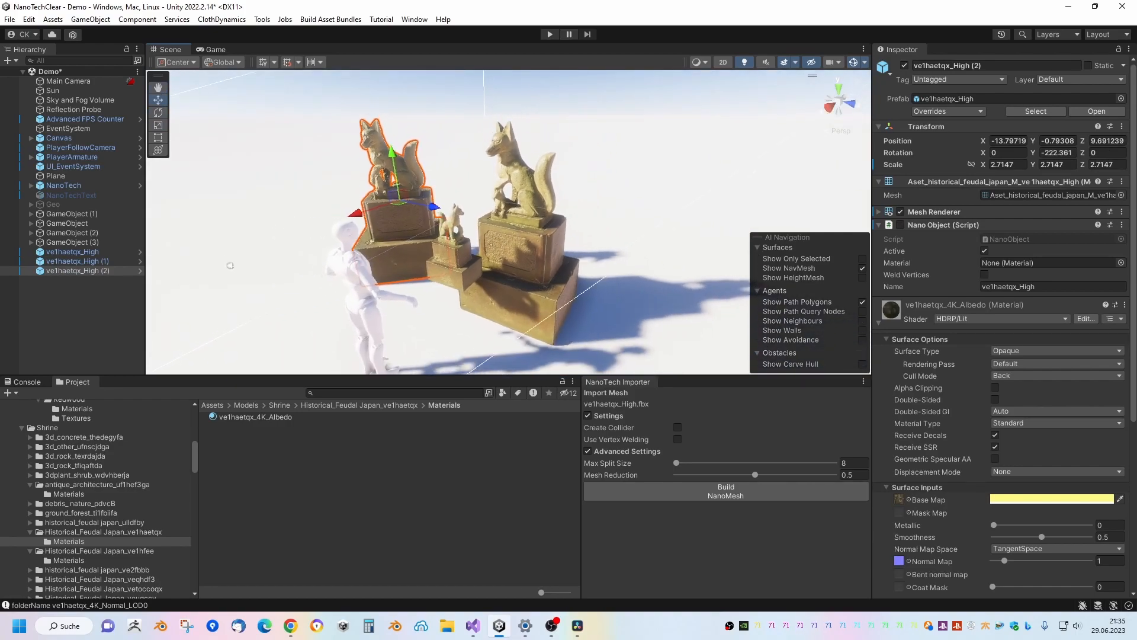
pyautogui.click(455, 230)
pyautogui.moveTo(456, 245); pyautogui.dragTo(432, 247)
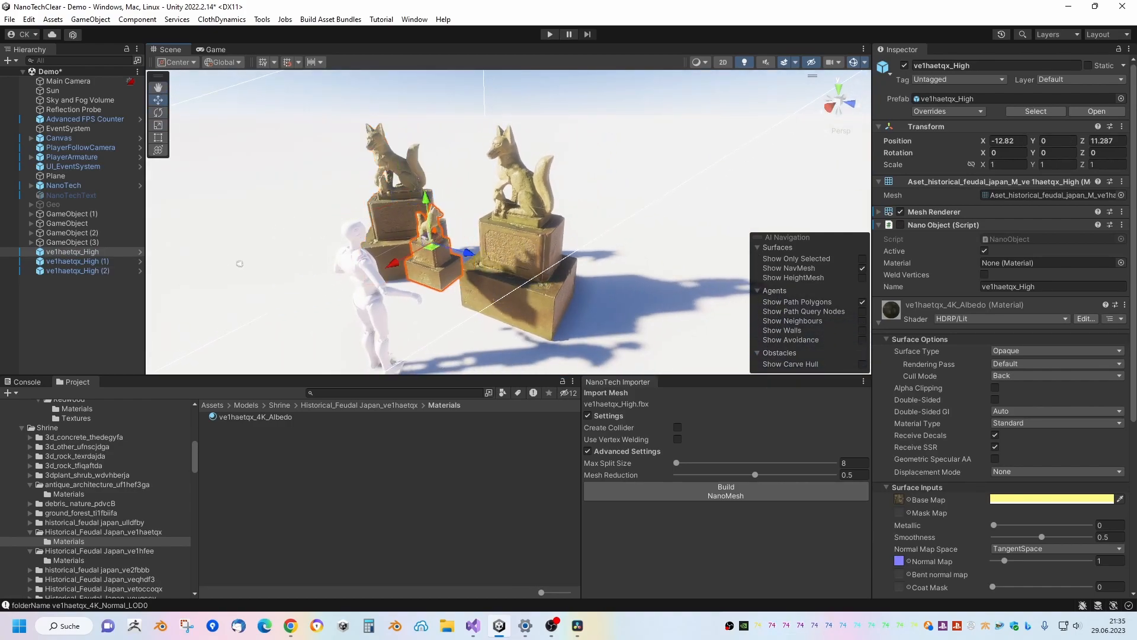
# Add a Rigidbody component to all three statues.
pyautogui.click(1004, 348)
pyautogui.click(971, 389)
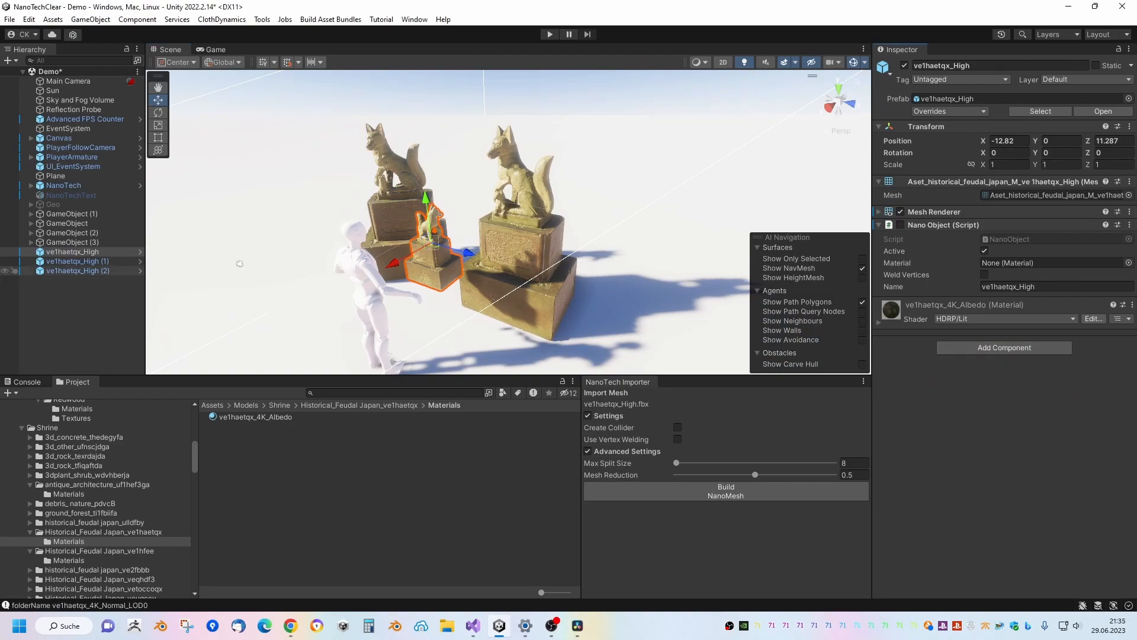
pyautogui.keyDown('shift'); pyautogui.click(77, 270); pyautogui.keyUp('shift')
pyautogui.click(1004, 296)
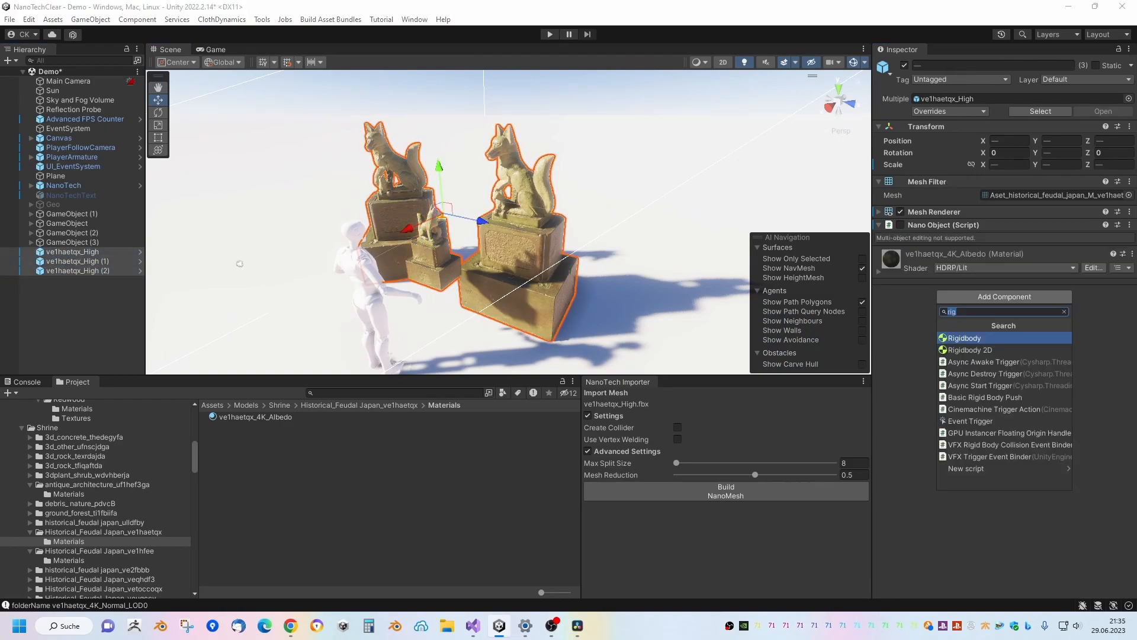
pyautogui.click(977, 336)
# Add a Box Collider component to all three statues.
pyautogui.click(1005, 445)
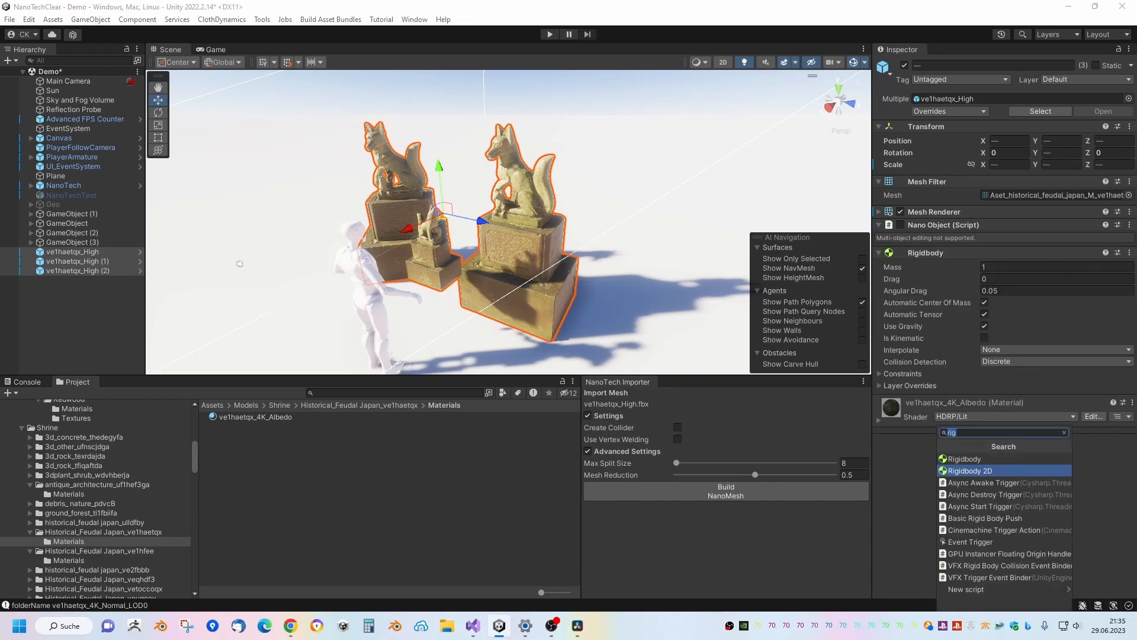
pyautogui.write('col')
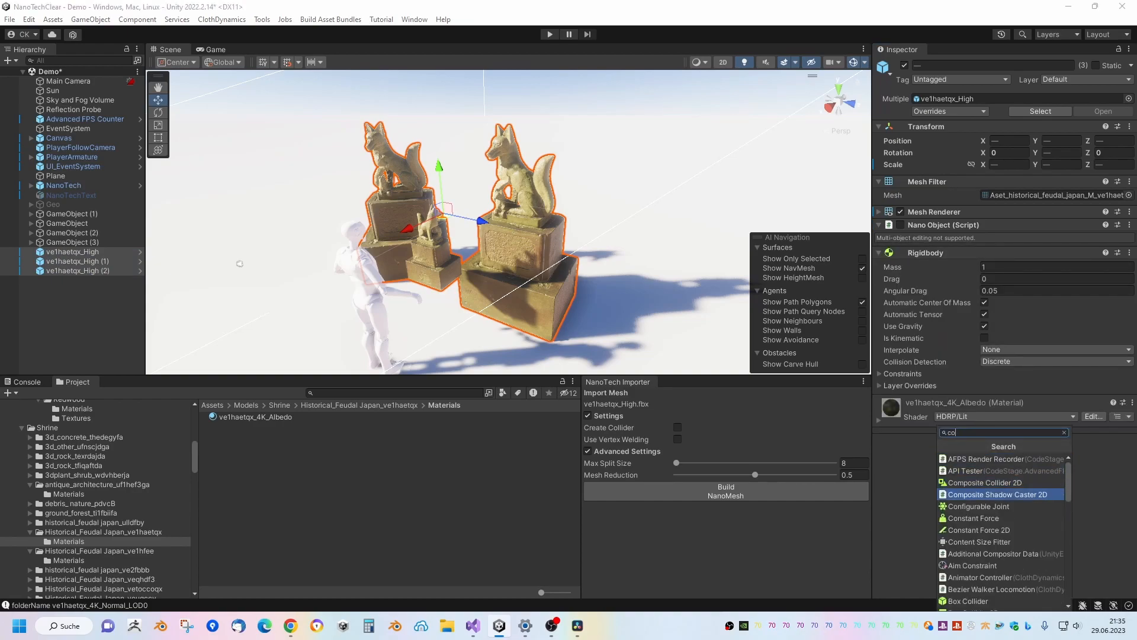
pyautogui.press('Up')
pyautogui.press('Up')
pyautogui.press('Up')
pyautogui.press('Return')
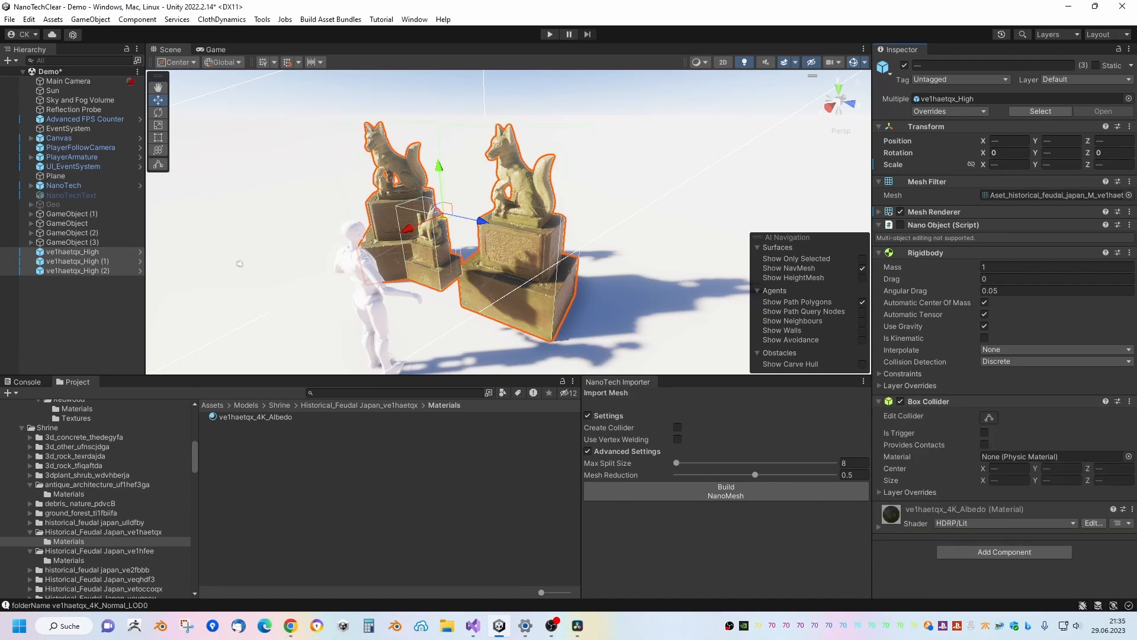
# Duplicate the small statue and move the copy beyond the large ones to about X -14.98, Z 12.96.
pyautogui.doubleClick(74, 262)
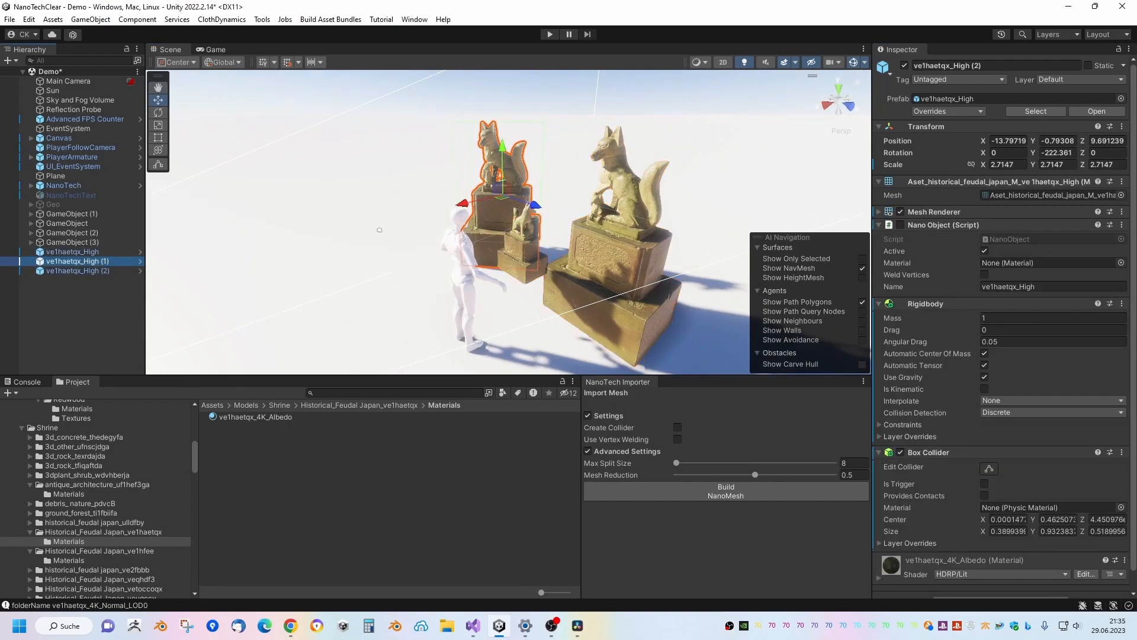
pyautogui.click(73, 252)
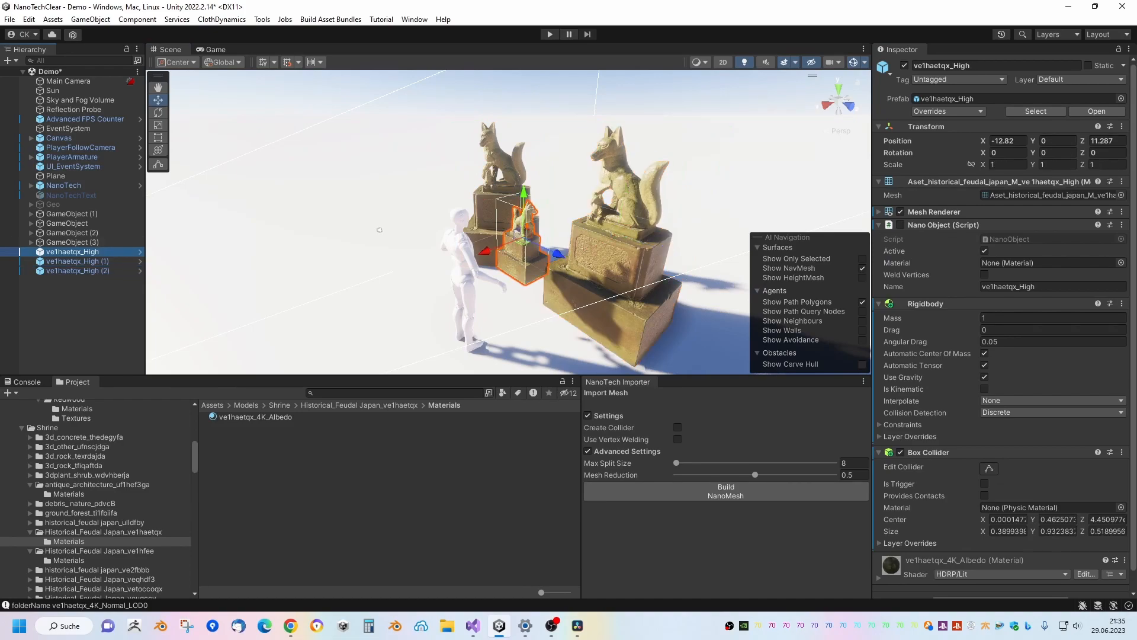
pyautogui.hotkey('ctrl', 'd')
pyautogui.moveTo(523, 240); pyautogui.dragTo(741, 233)
pyautogui.press('e')
pyautogui.press('w')
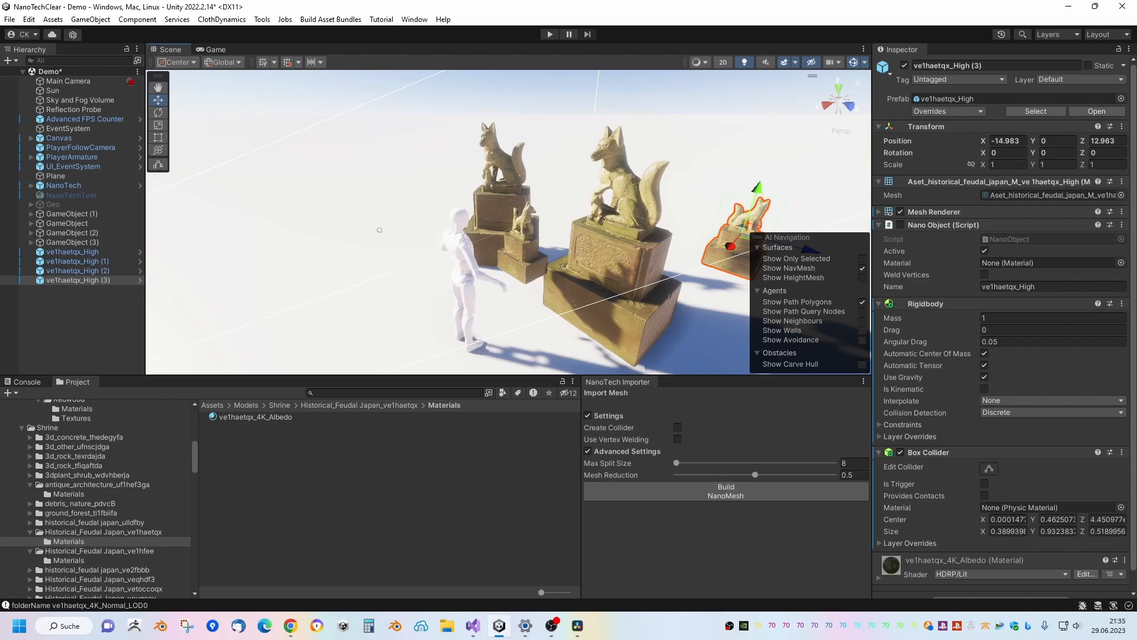
# Enable Nano Object and disable Mesh Renderer on all four statues.
pyautogui.keyDown('shift'); pyautogui.click(73, 252); pyautogui.keyUp('shift')
pyautogui.click(900, 224)
# Run the scene in the Game view and walk the player forward among the statues.
pyautogui.click(215, 49)
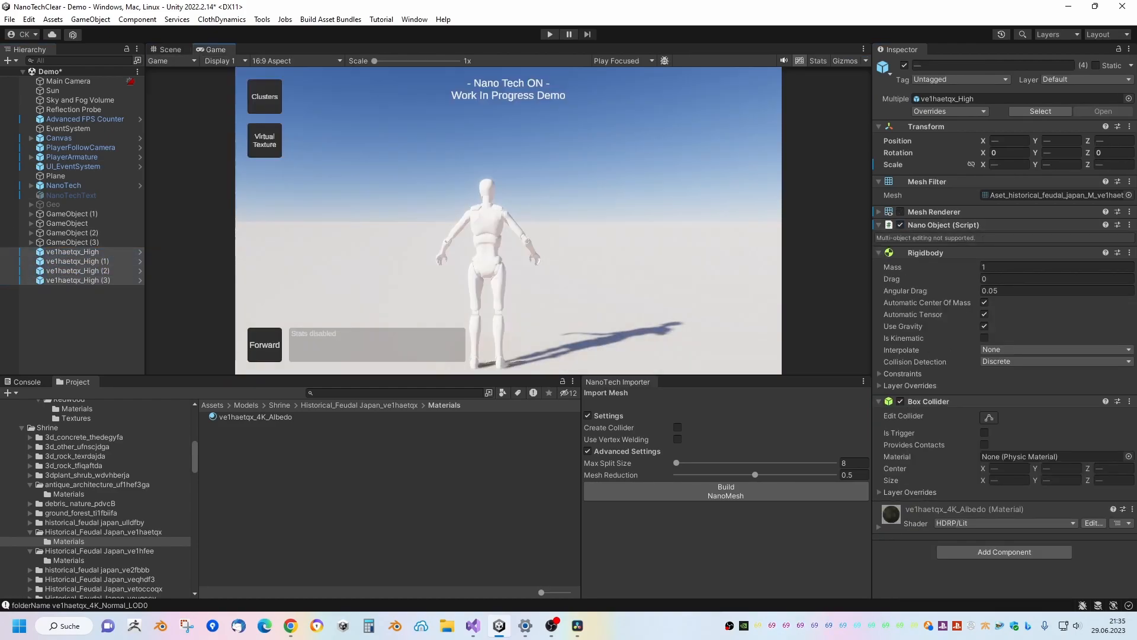
pyautogui.hotkey('ctrl', 'p')
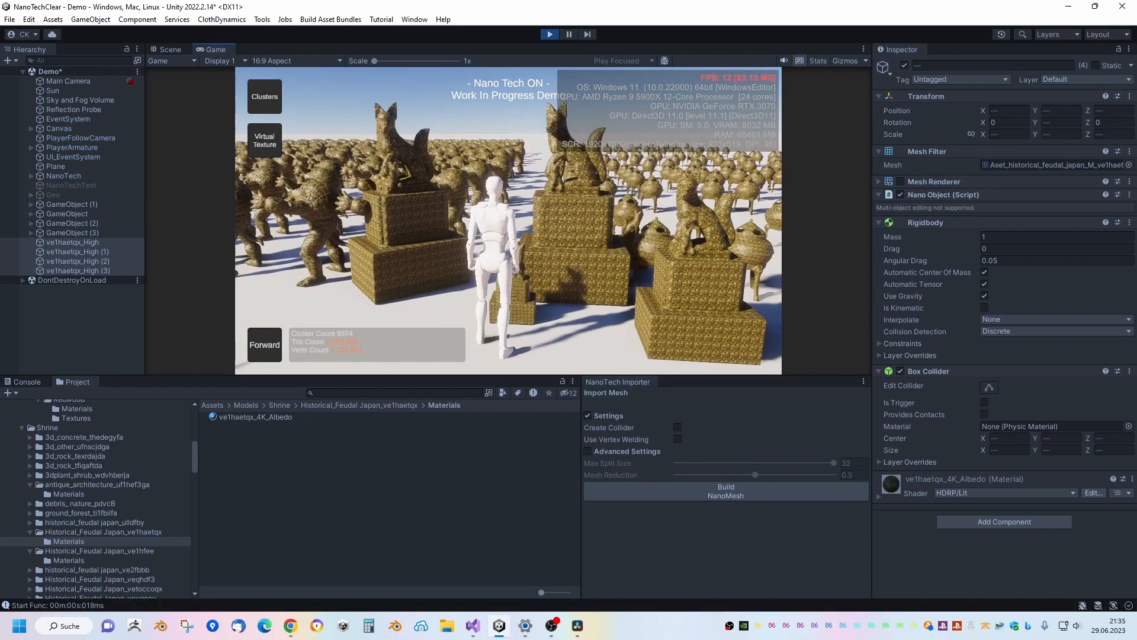
pyautogui.press('w')
pyautogui.press('w')
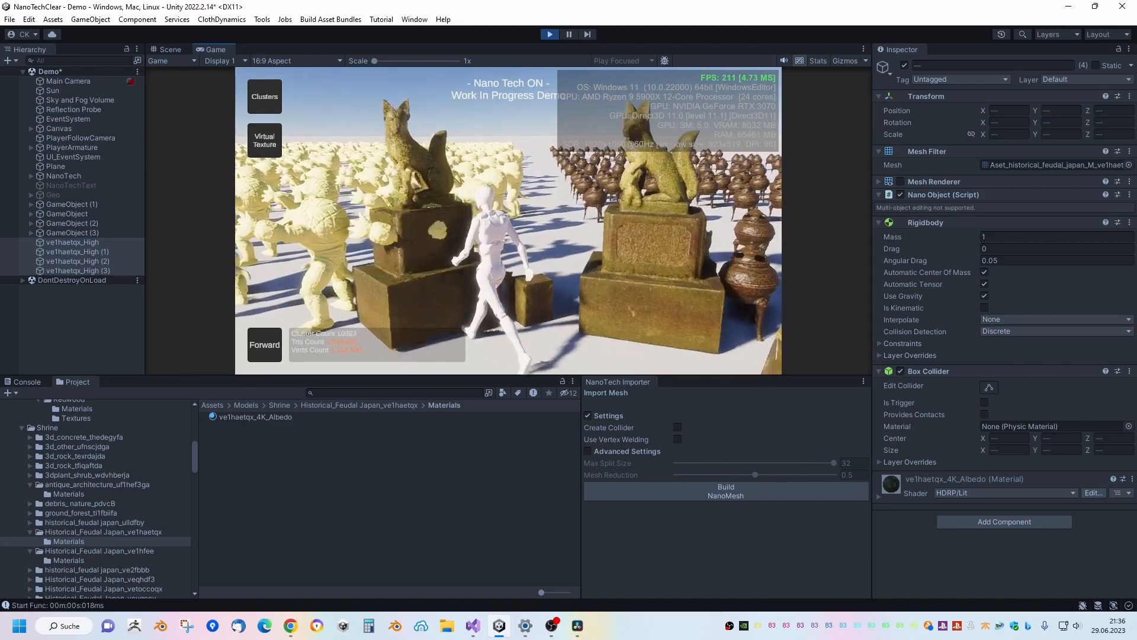
# Walk the player past the fox statues and through the rows of bronze pots toward the yellow creature statues.
pyautogui.press('w')
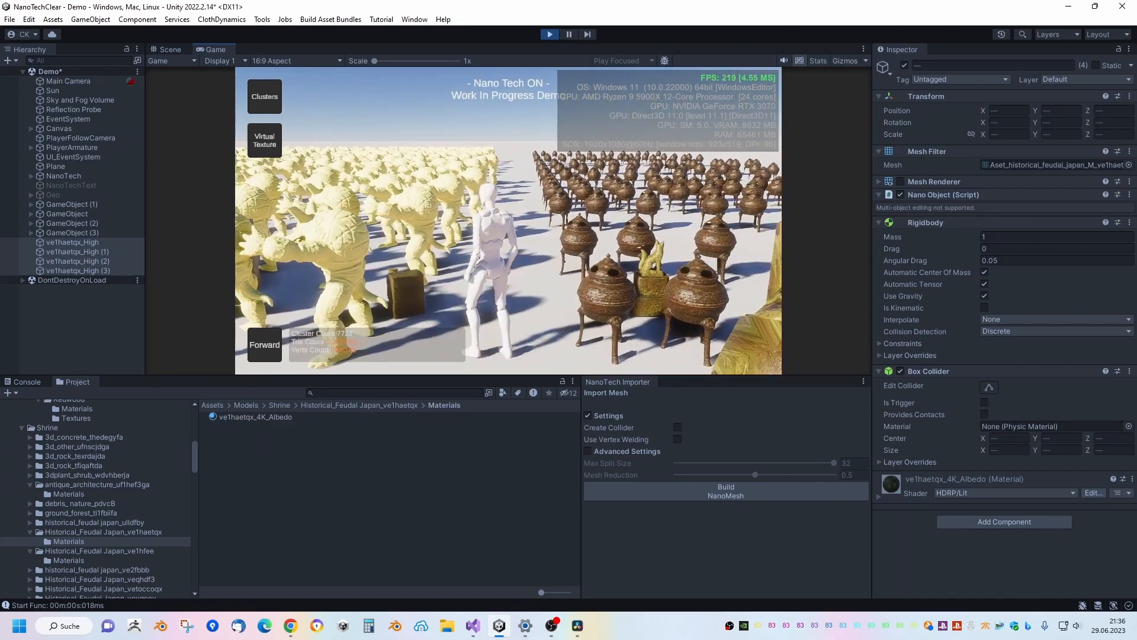
pyautogui.press('w')
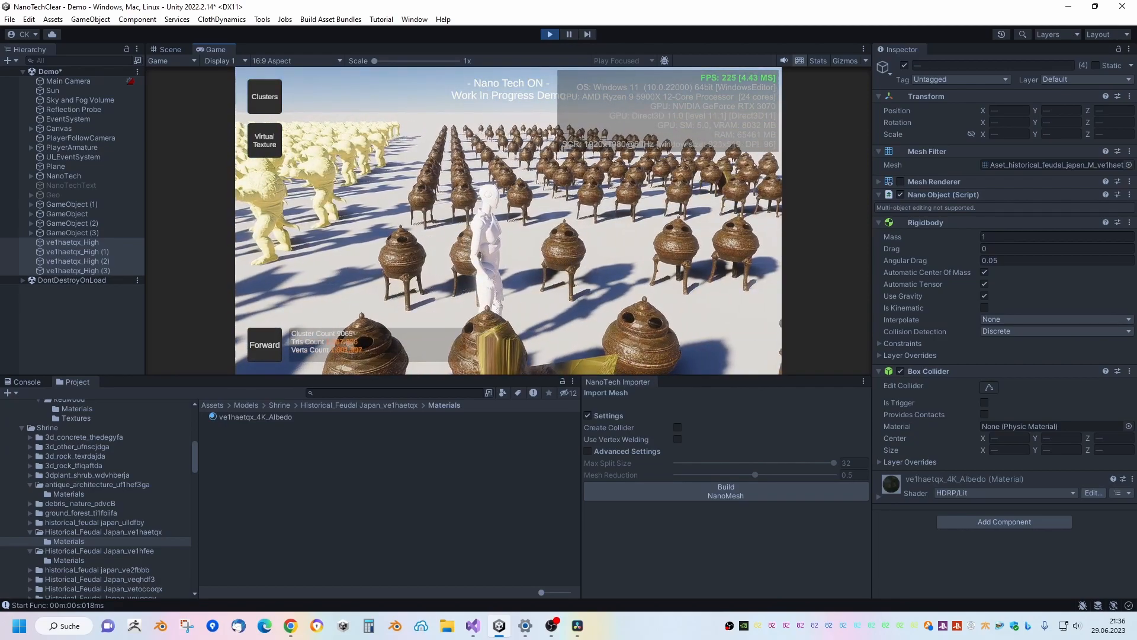
pyautogui.press('w')
pyautogui.press('w')
pyautogui.press('w')
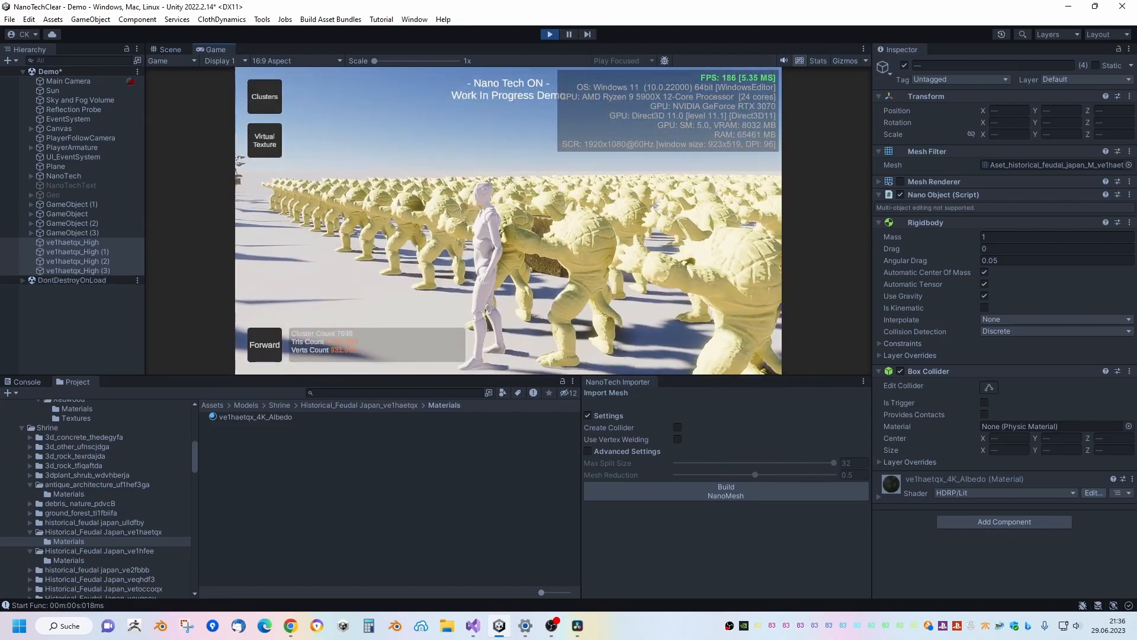
# Show the cluster view while walking the player among the creature statues, and return to normal rendering.
pyautogui.press('c')
pyautogui.press('w')
pyautogui.press('w')
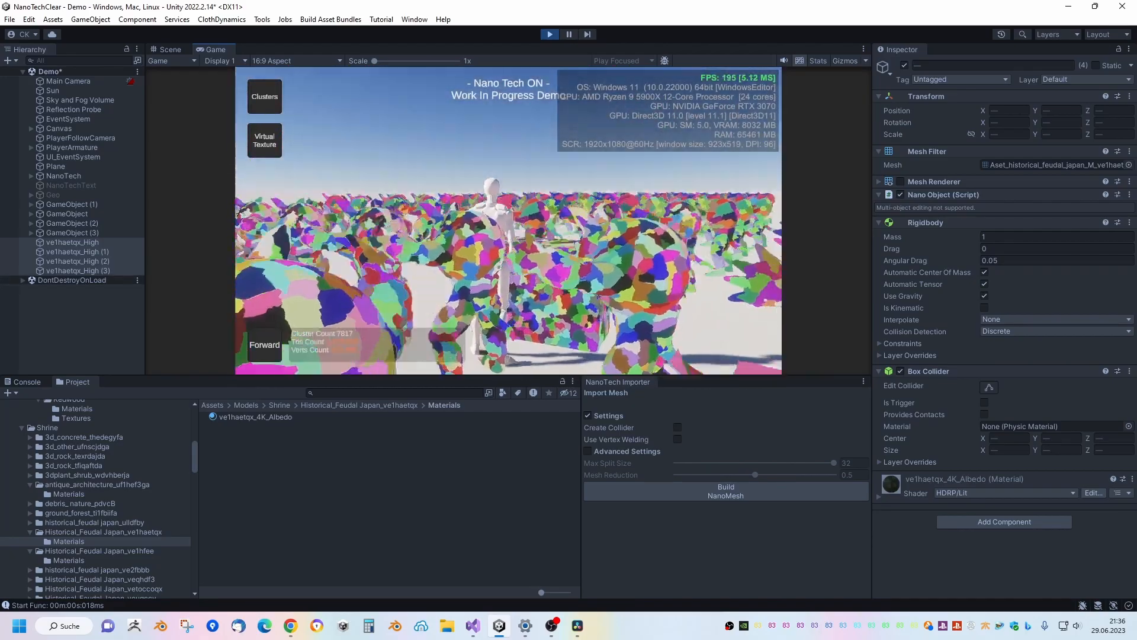
pyautogui.press('c')
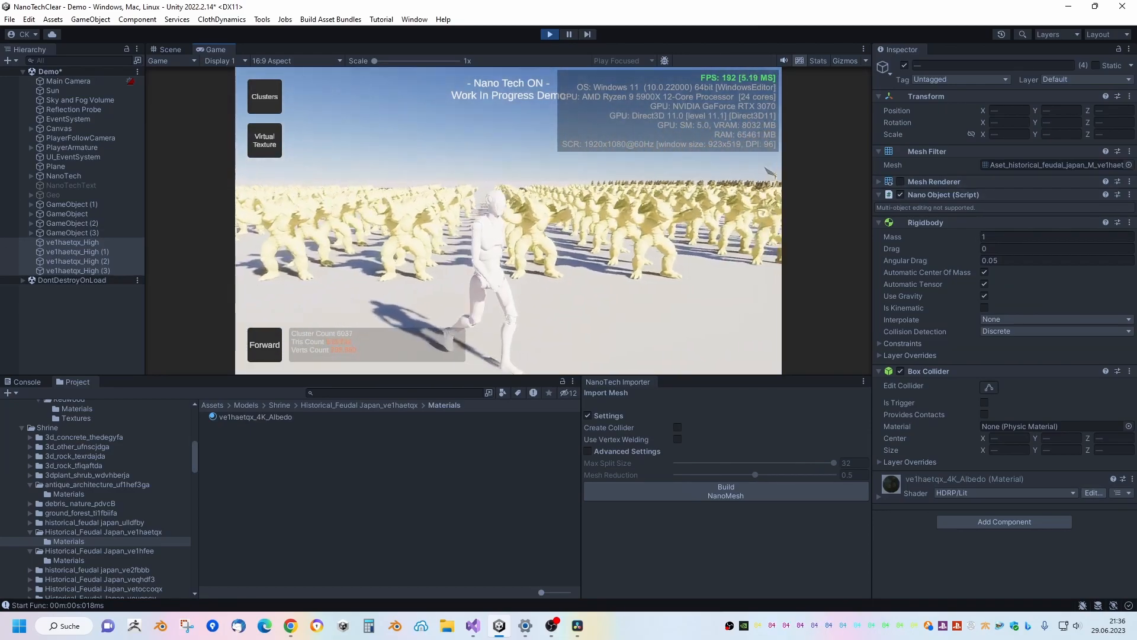
# While the scene runs, move GameObject to X -20.78, Y 2.57 and GameObject (1) to X -19.2.
pyautogui.click(930, 261)
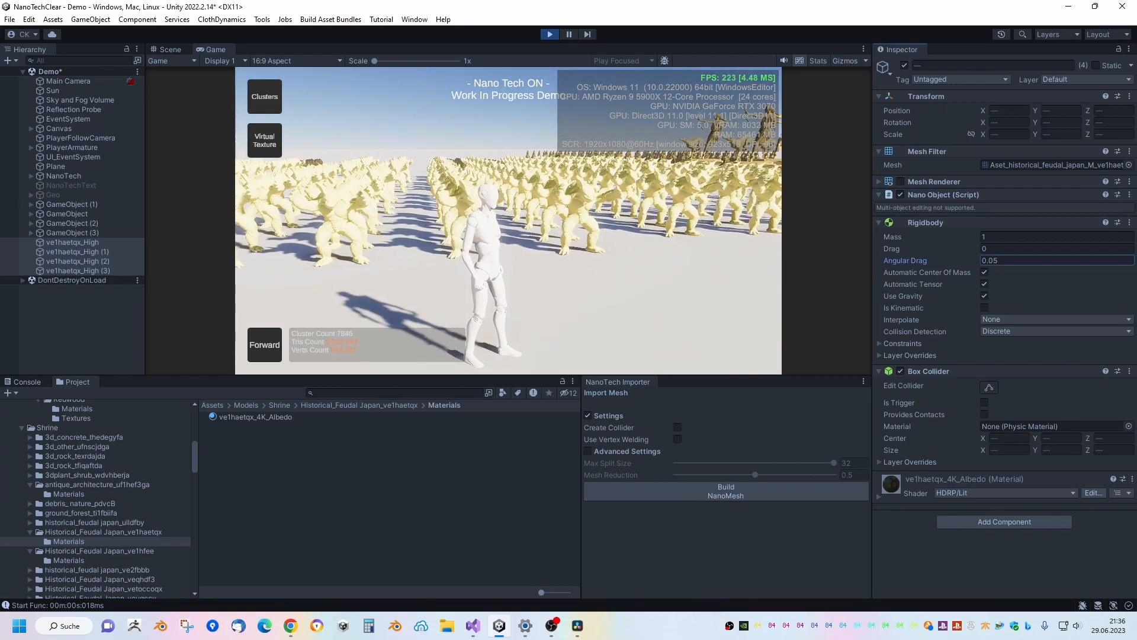
pyautogui.click(67, 213)
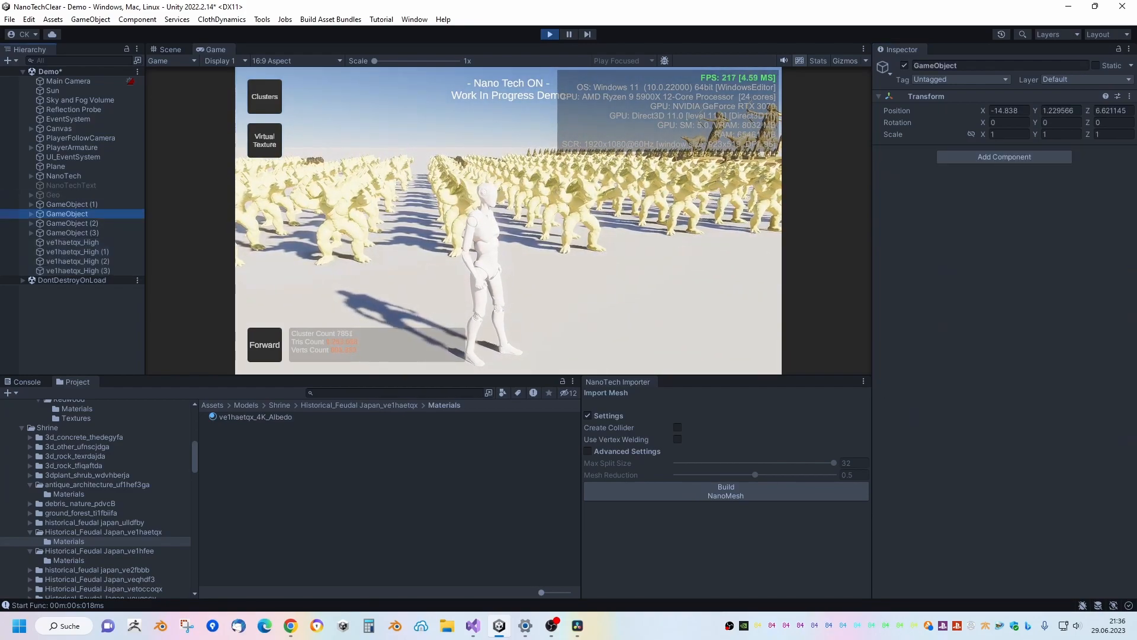
pyautogui.moveTo(1036, 111); pyautogui.dragTo(1060, 111)
pyautogui.moveTo(983, 111); pyautogui.dragTo(946, 110)
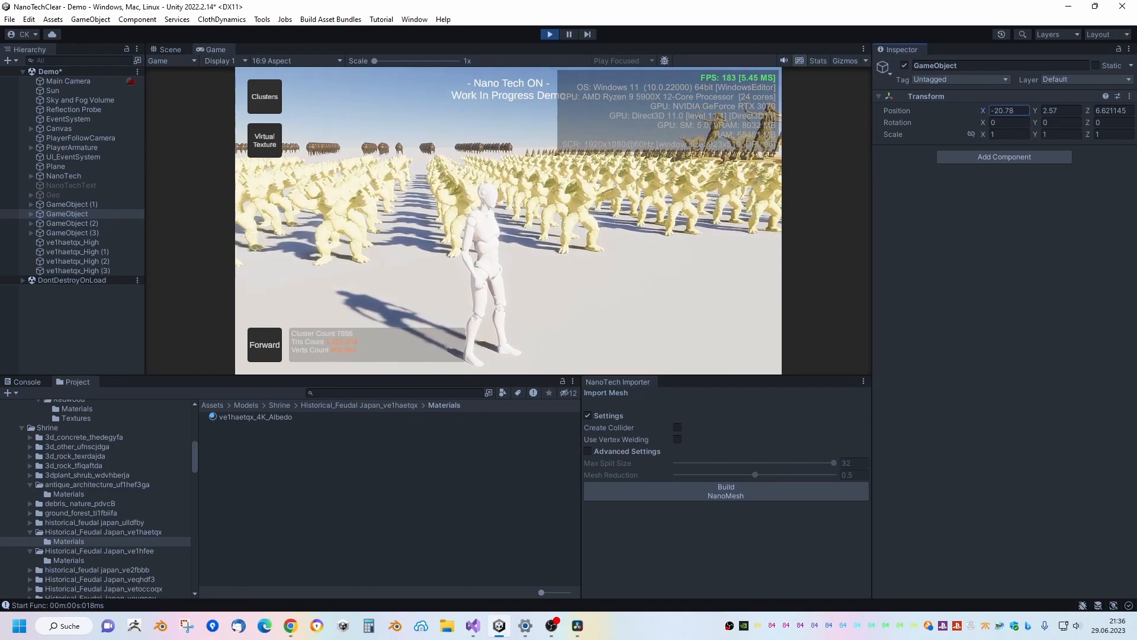
pyautogui.click(68, 204)
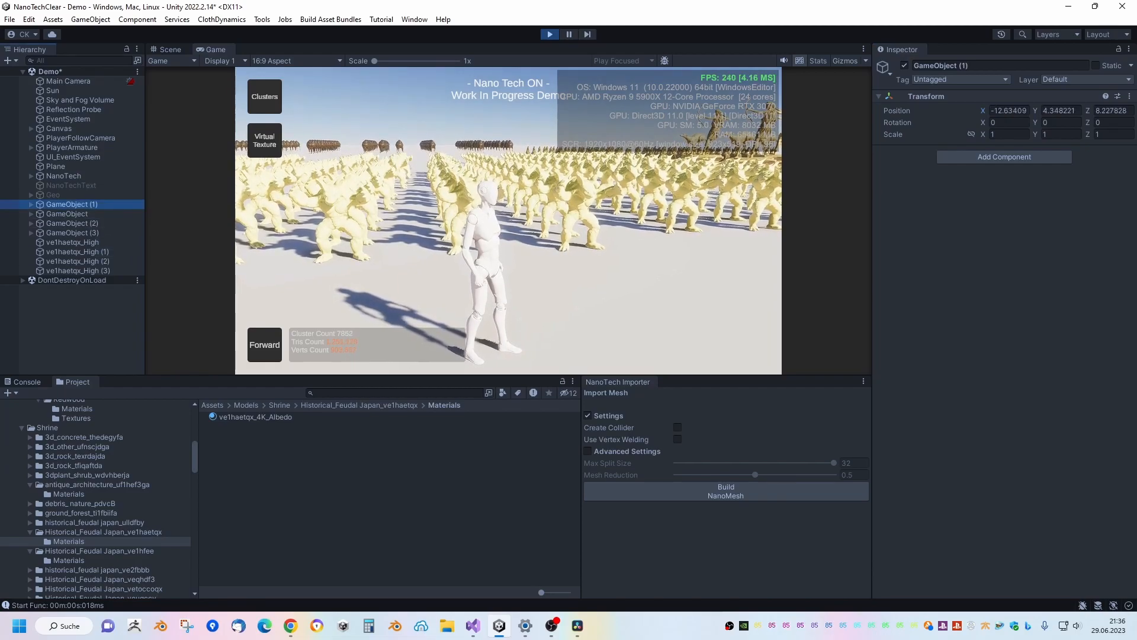
pyautogui.moveTo(983, 111); pyautogui.dragTo(950, 113)
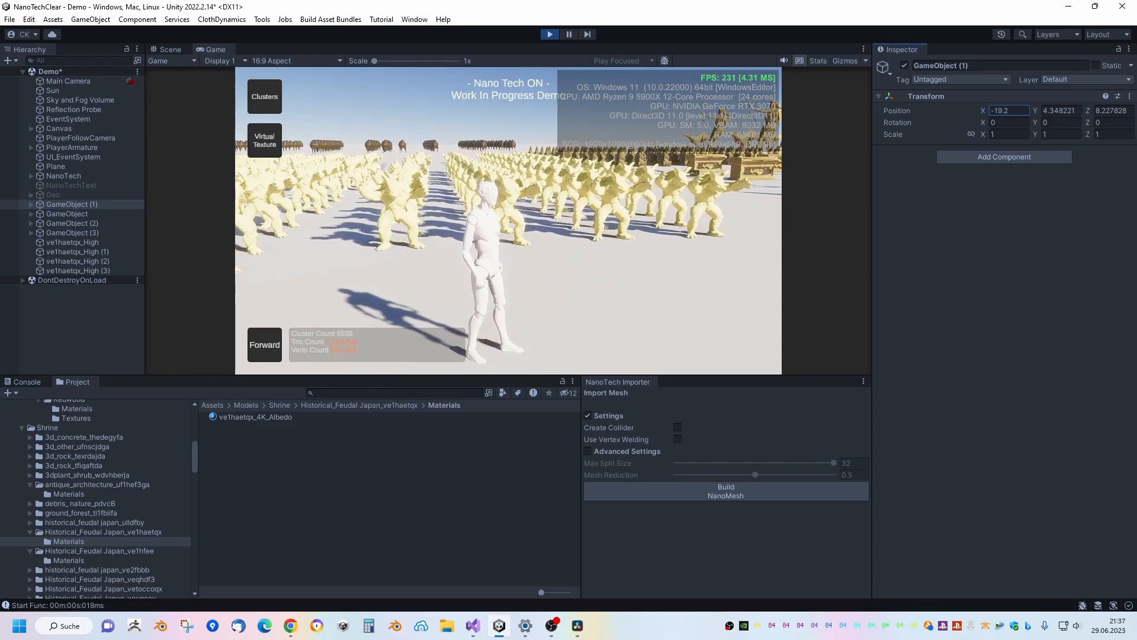
# Walk the player in among the creature statues and capture the frame in the Frame Debugger.
pyautogui.click(264, 97)
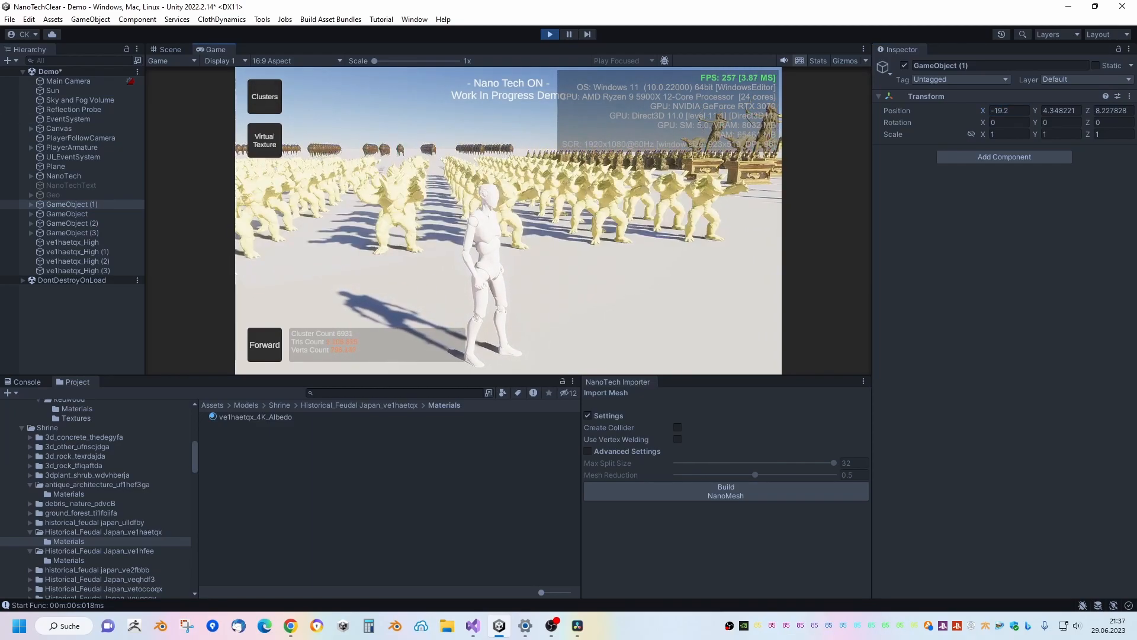
pyautogui.press('w')
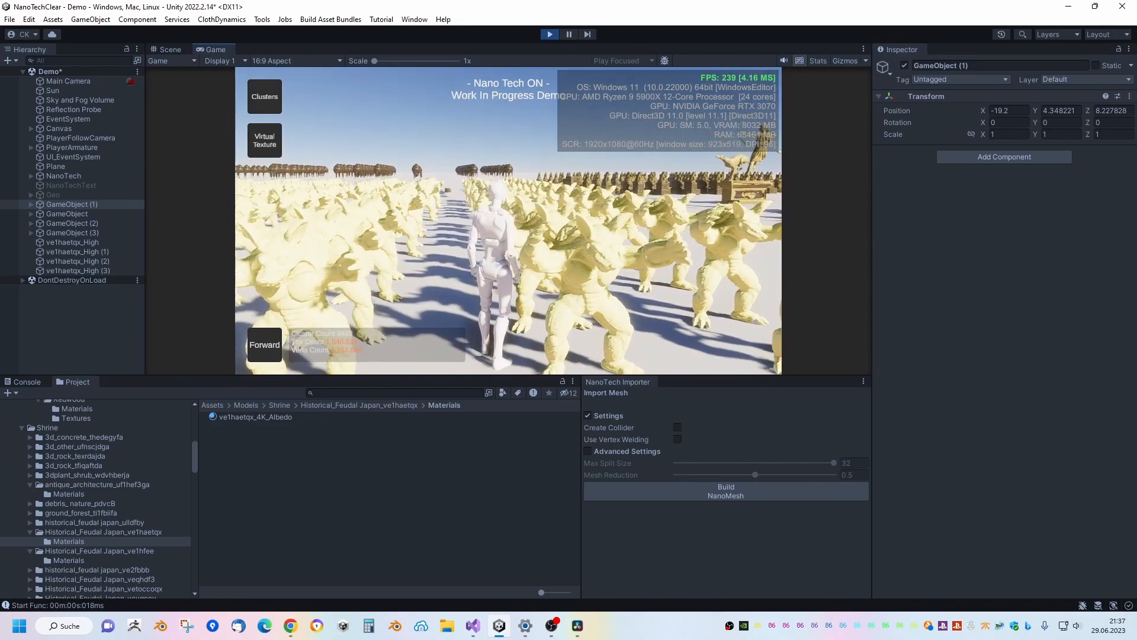
pyautogui.click(414, 19)
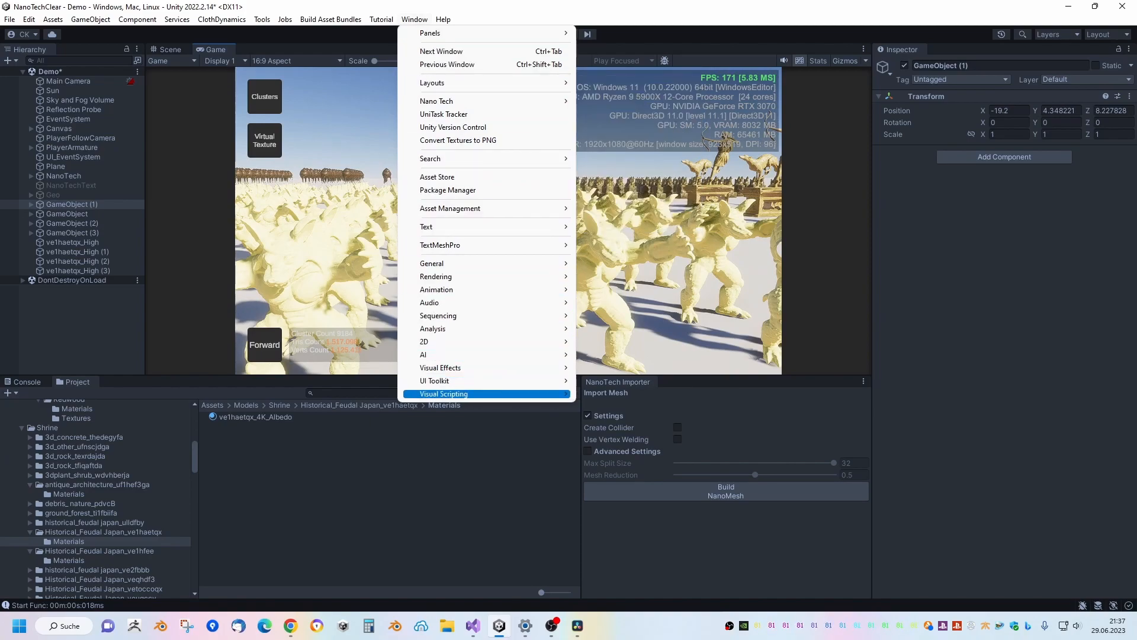
pyautogui.moveTo(436, 276)
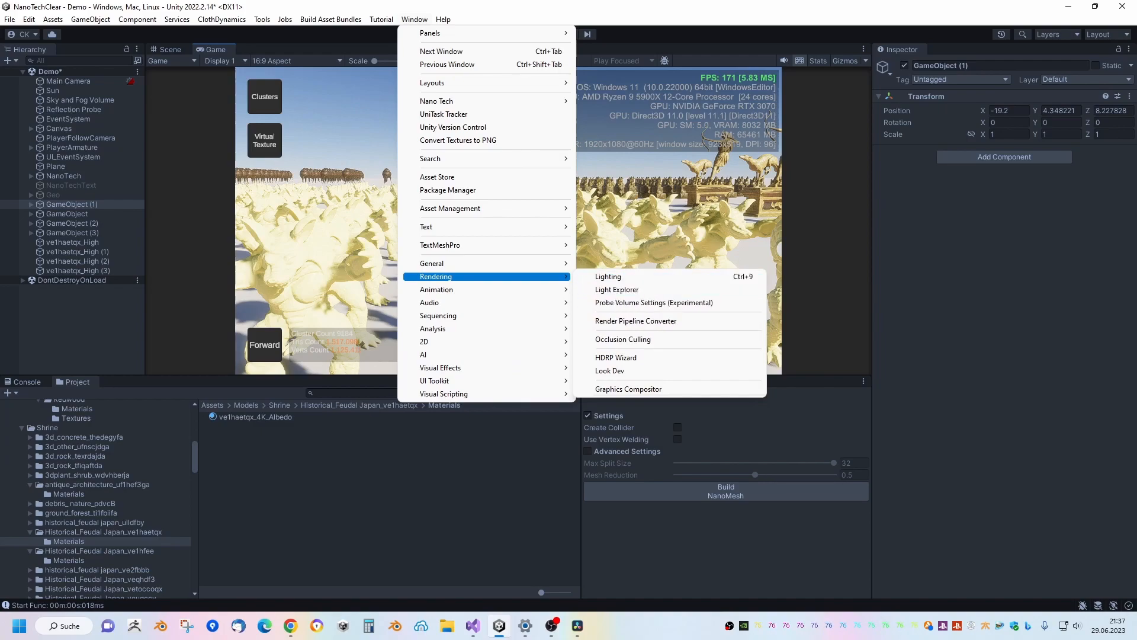
pyautogui.moveTo(433, 329)
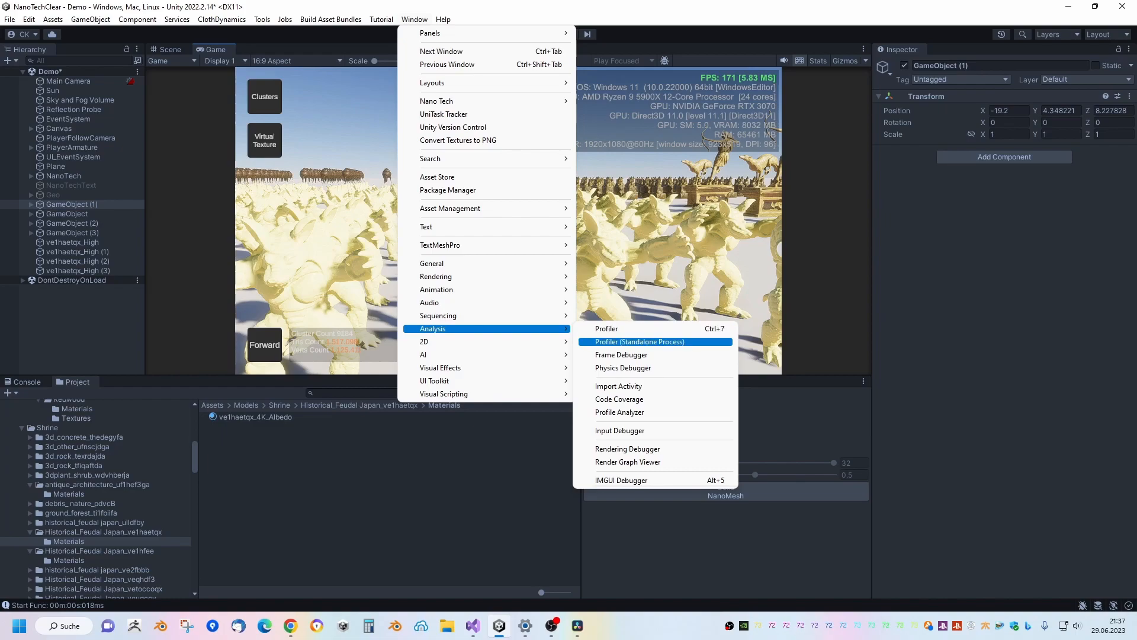
pyautogui.click(622, 355)
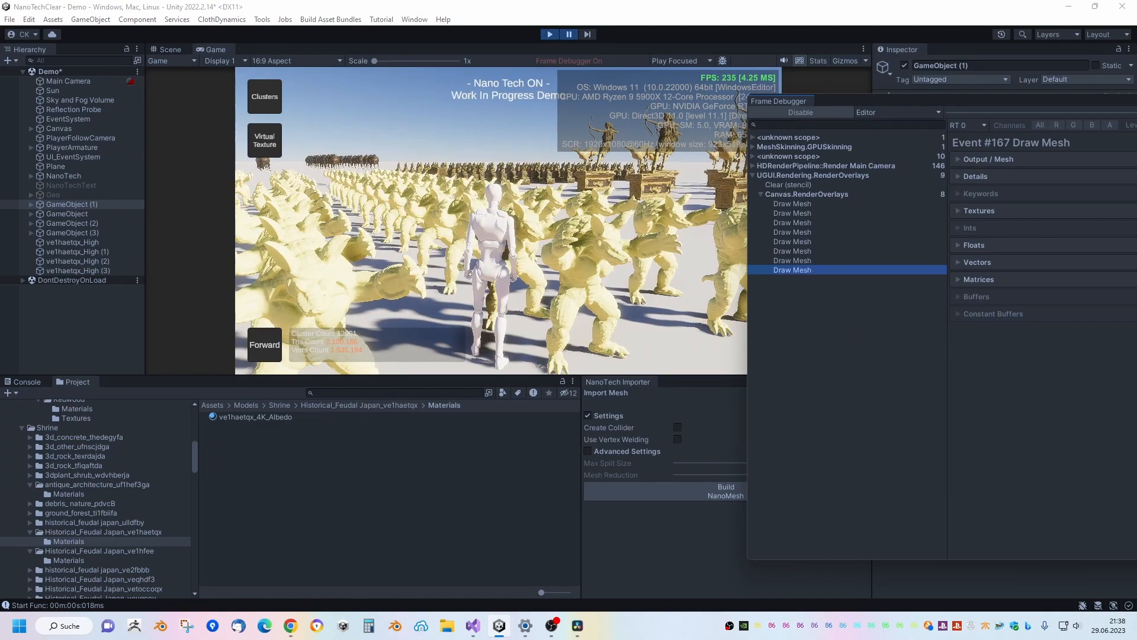
# Expand the main camera's ExecuteRenderGraph and examine the SRP batch and RenderLoop.Draw events of the GBuffer pass.
pyautogui.click(753, 166)
pyautogui.click(761, 184)
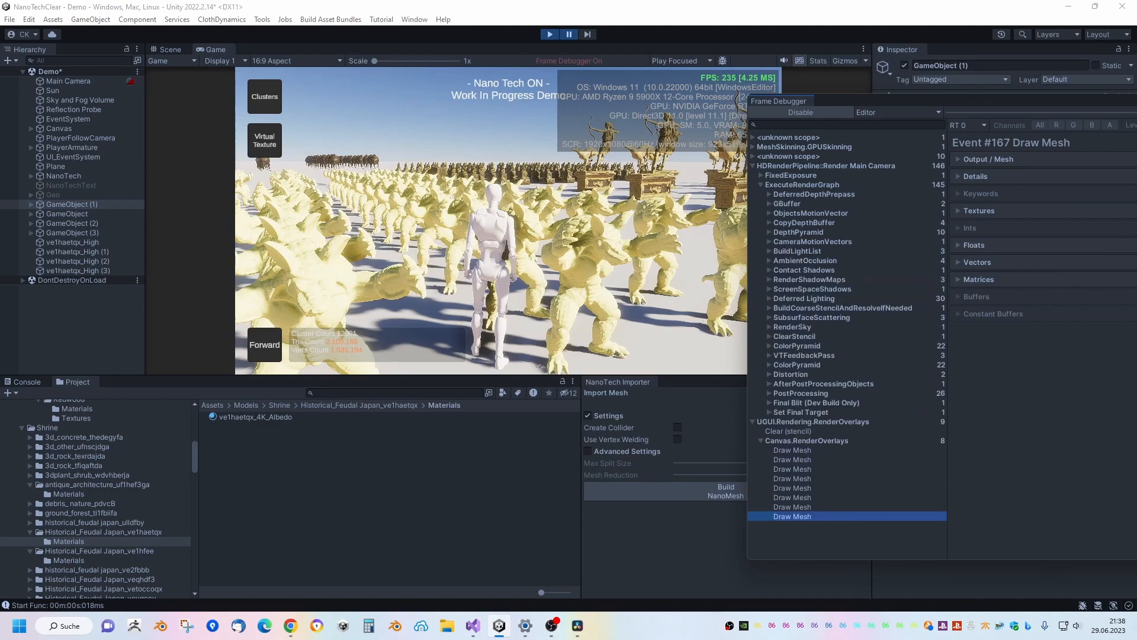
pyautogui.click(770, 204)
pyautogui.click(830, 214)
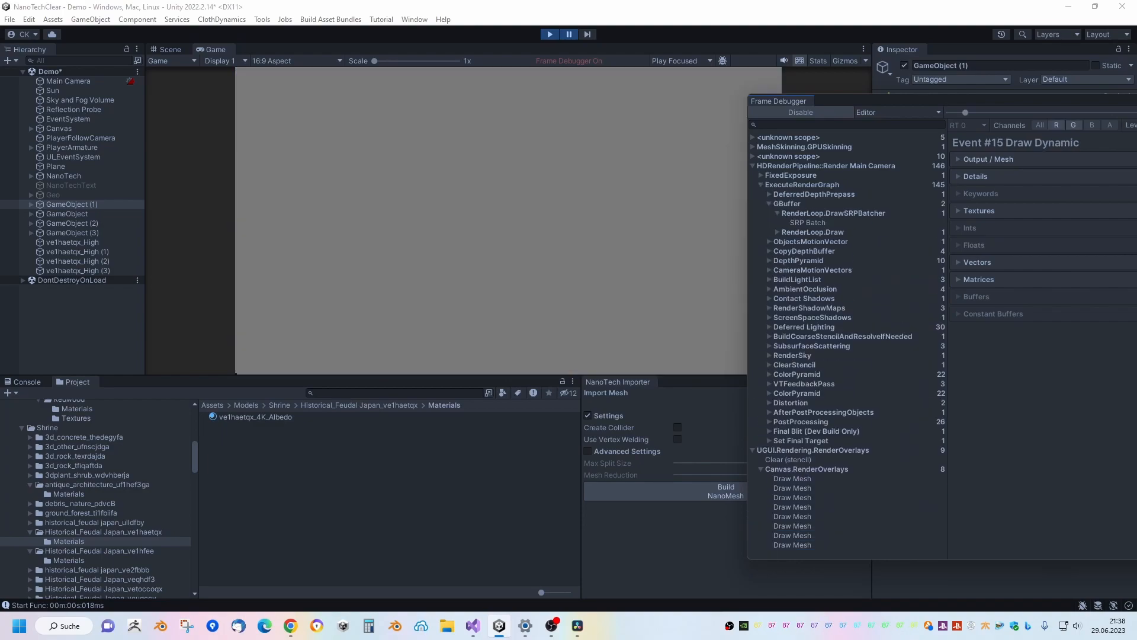
pyautogui.click(812, 232)
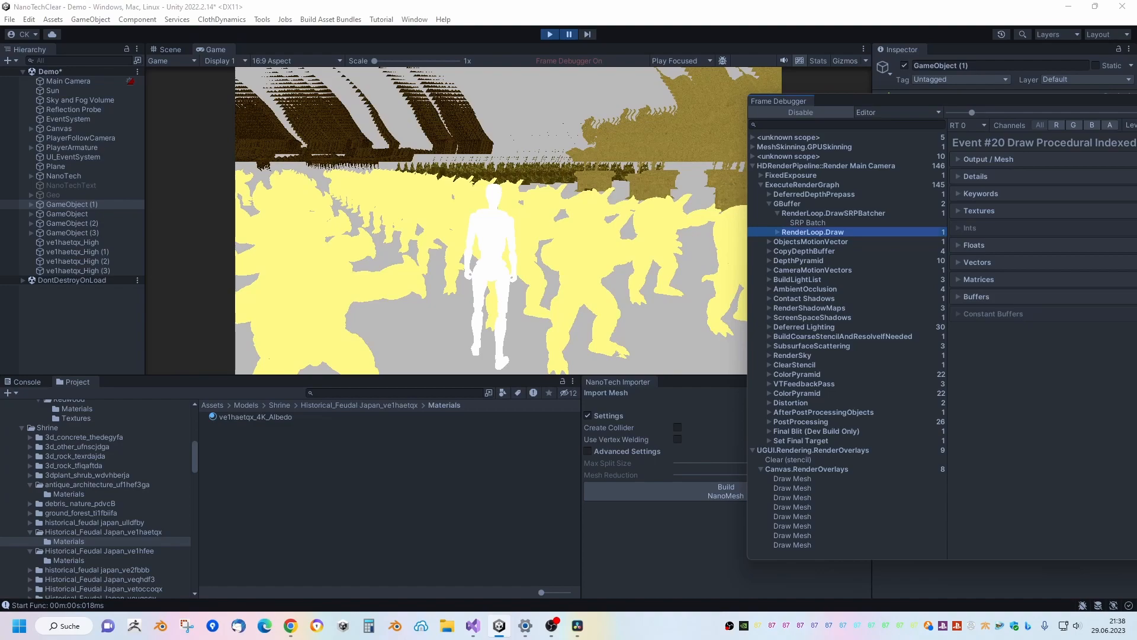
# Examine the ObjectsMotionVector, CopyDepthBuffer and ExecuteRenderGraph entries, and close the Frame Debugger.
pyautogui.click(811, 242)
pyautogui.click(770, 251)
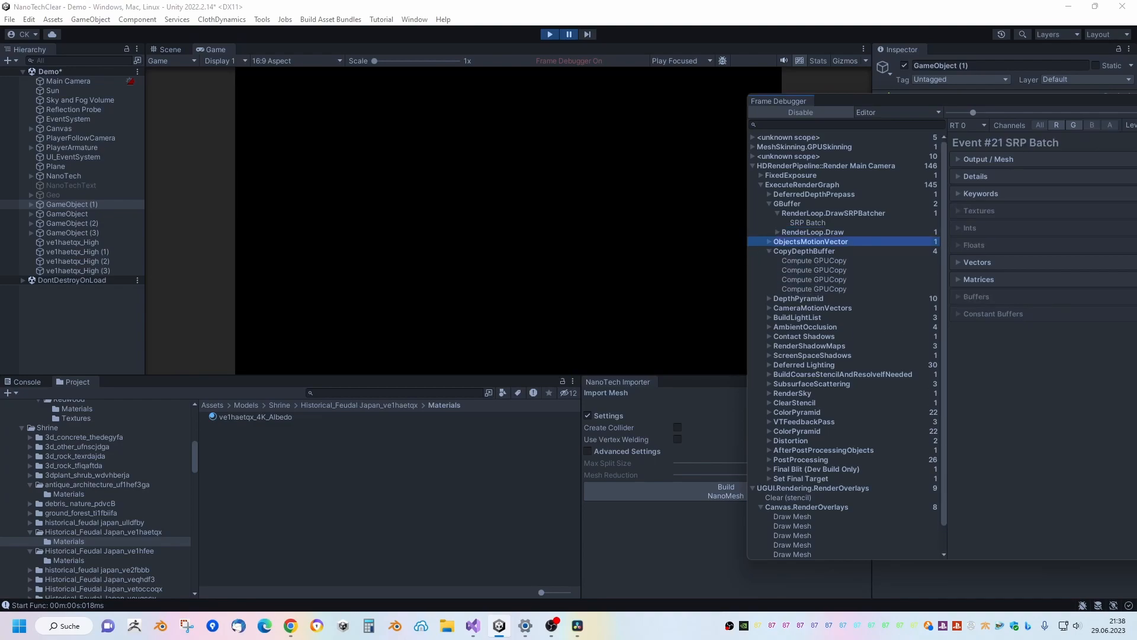
pyautogui.press('Down')
pyautogui.press('Left')
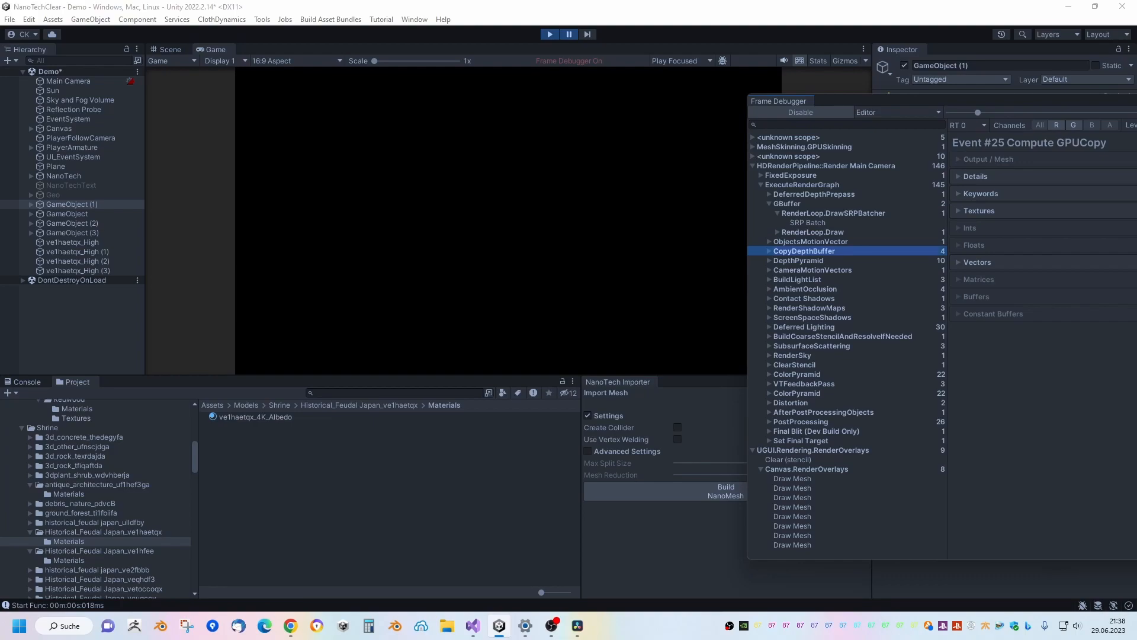
pyautogui.press('Left')
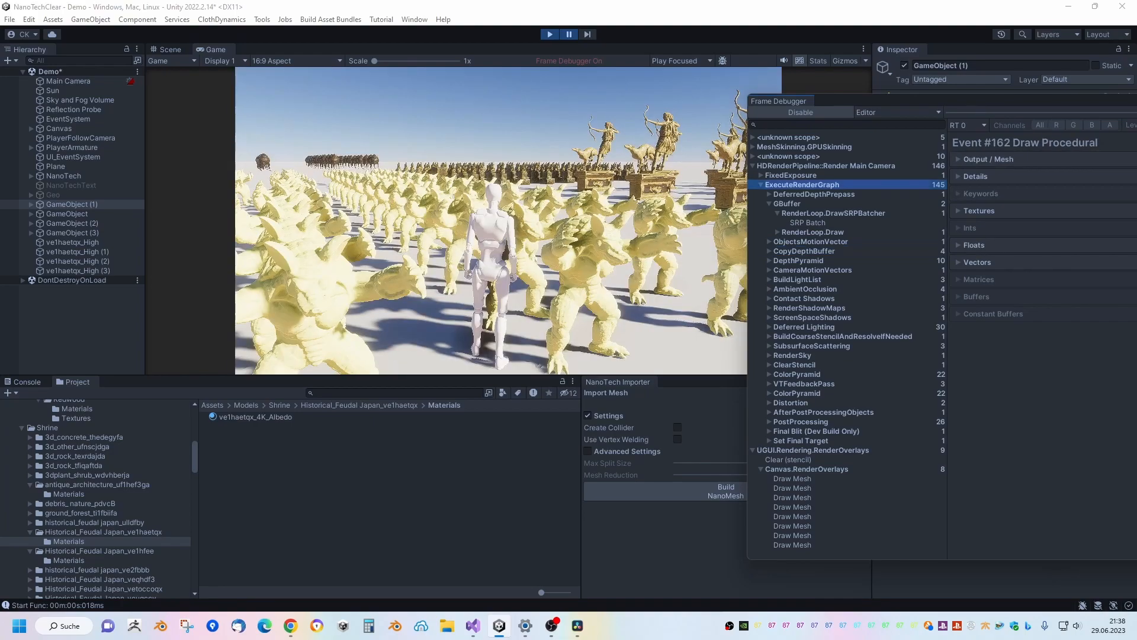
pyautogui.hotkey('alt', 'F4')
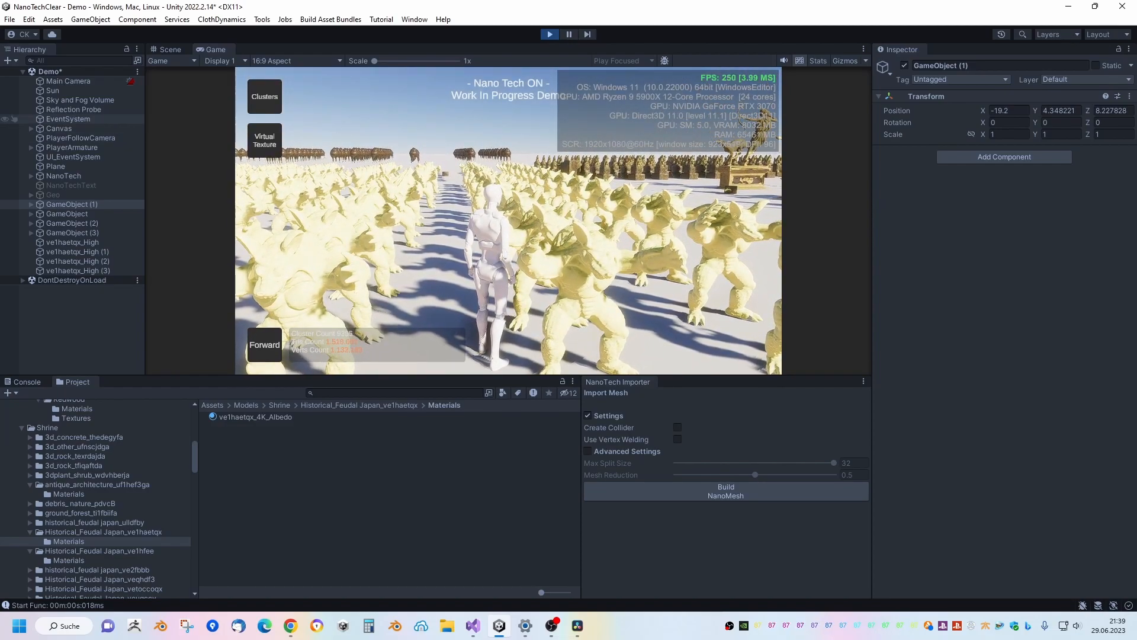
# Show the cluster and virtual texture views, and run the player past the creature statues to the coloured pedestal statues.
pyautogui.click(265, 97)
pyautogui.press('v')
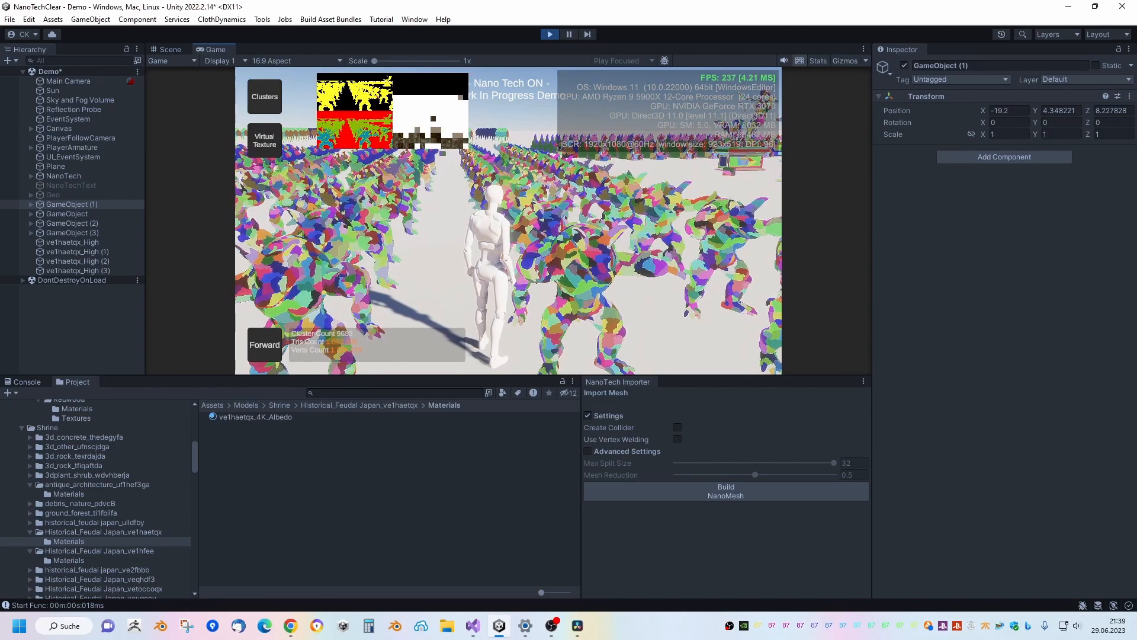
pyautogui.press('w')
pyautogui.press('d')
pyautogui.press('w')
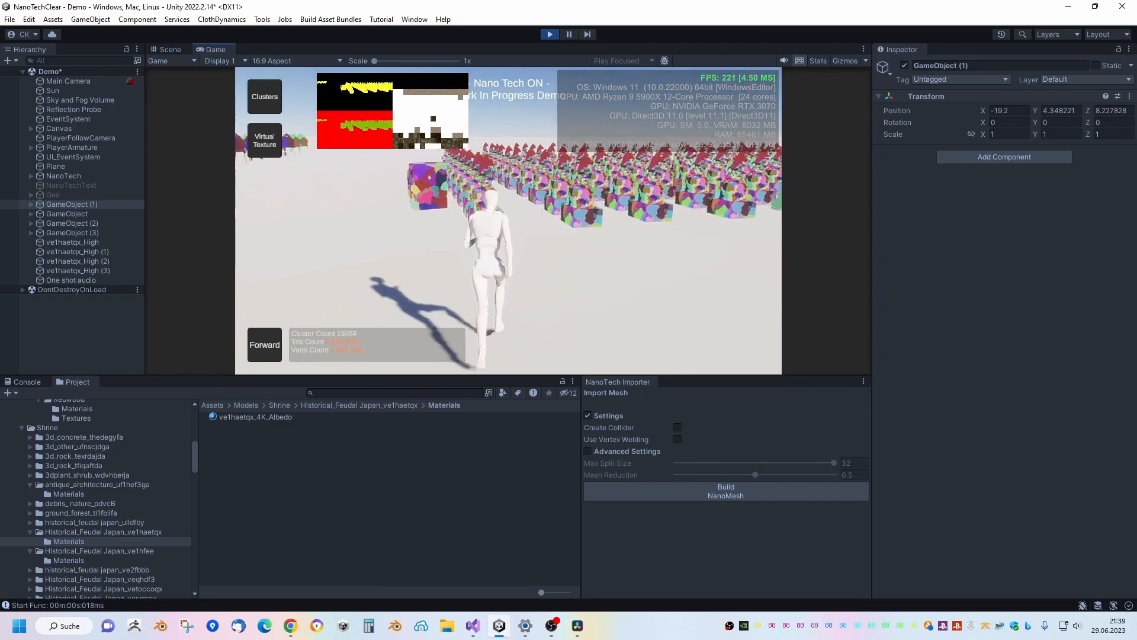
pyautogui.press('w')
pyautogui.press('space')
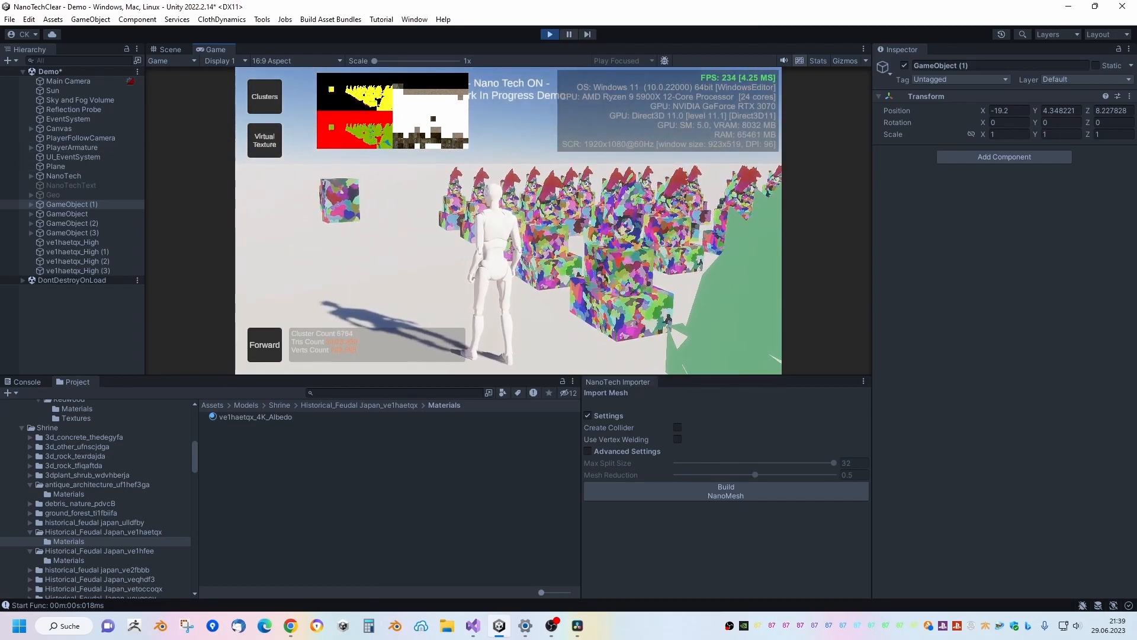
# Stop play mode and deactivate the four GameObject groups and the four ve1haetqx_High statues.
pyautogui.hotkey('ctrl', 'p')
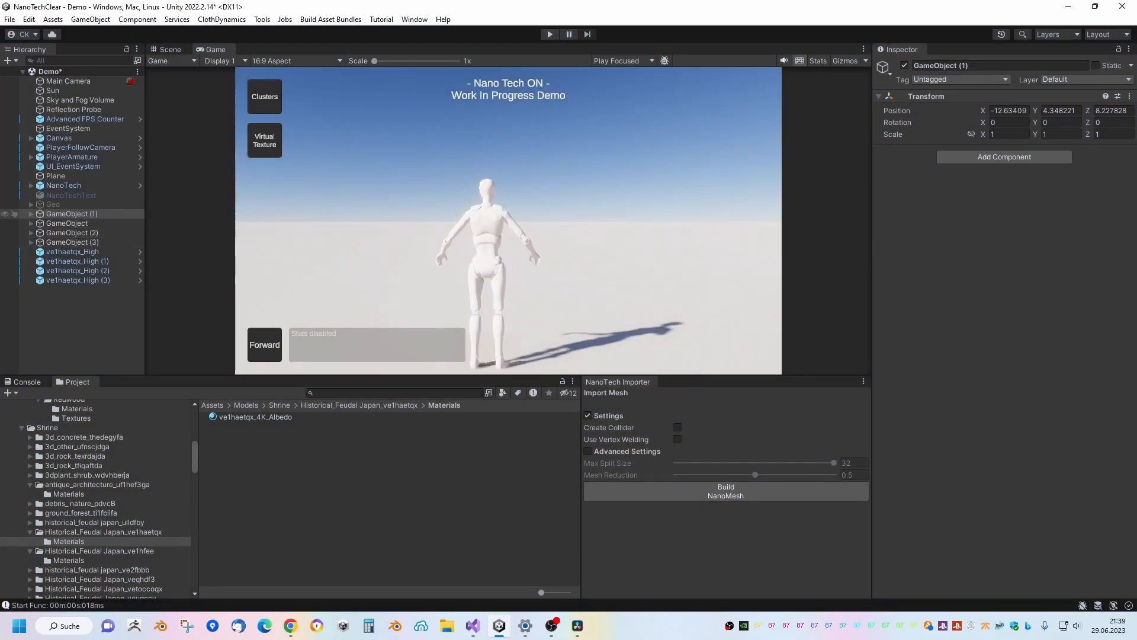
pyautogui.click(72, 251)
pyautogui.click(71, 214)
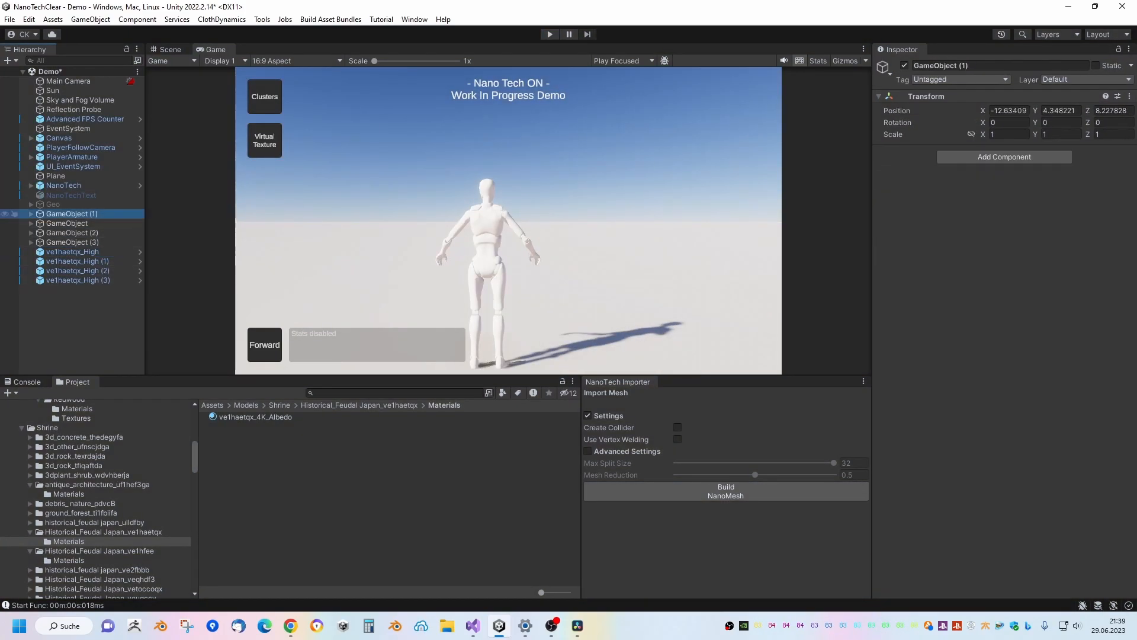
pyautogui.keyDown('shift'); pyautogui.click(78, 281); pyautogui.keyUp('shift')
pyautogui.click(905, 66)
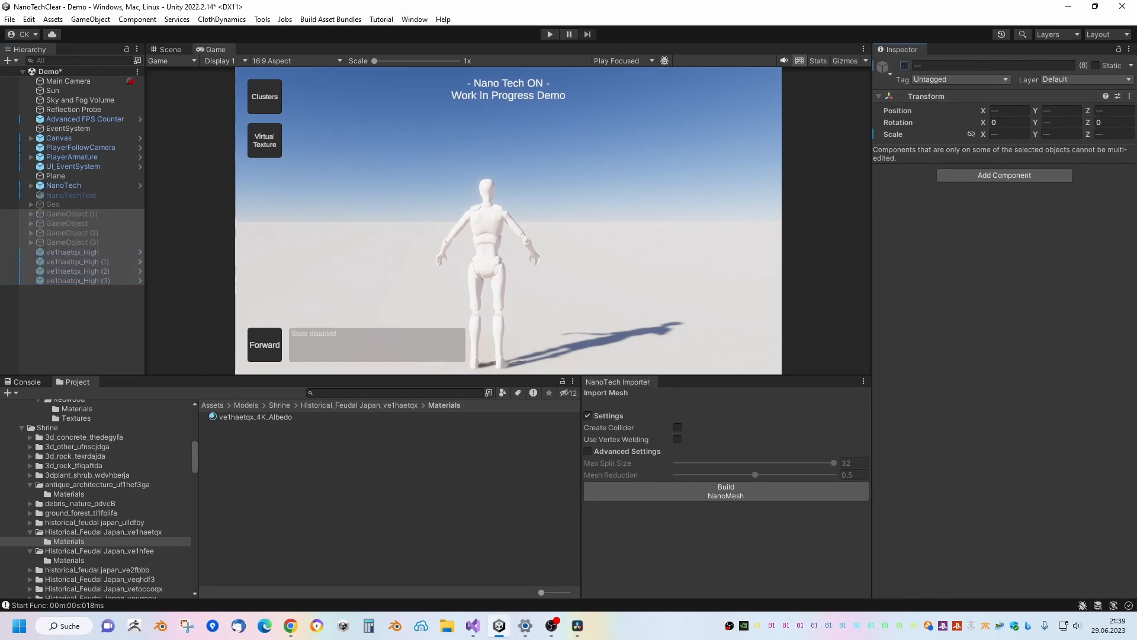
# Activate the Geo object and run the scene.
pyautogui.click(53, 204)
pyautogui.click(905, 66)
pyautogui.hotkey('ctrl', 'p')
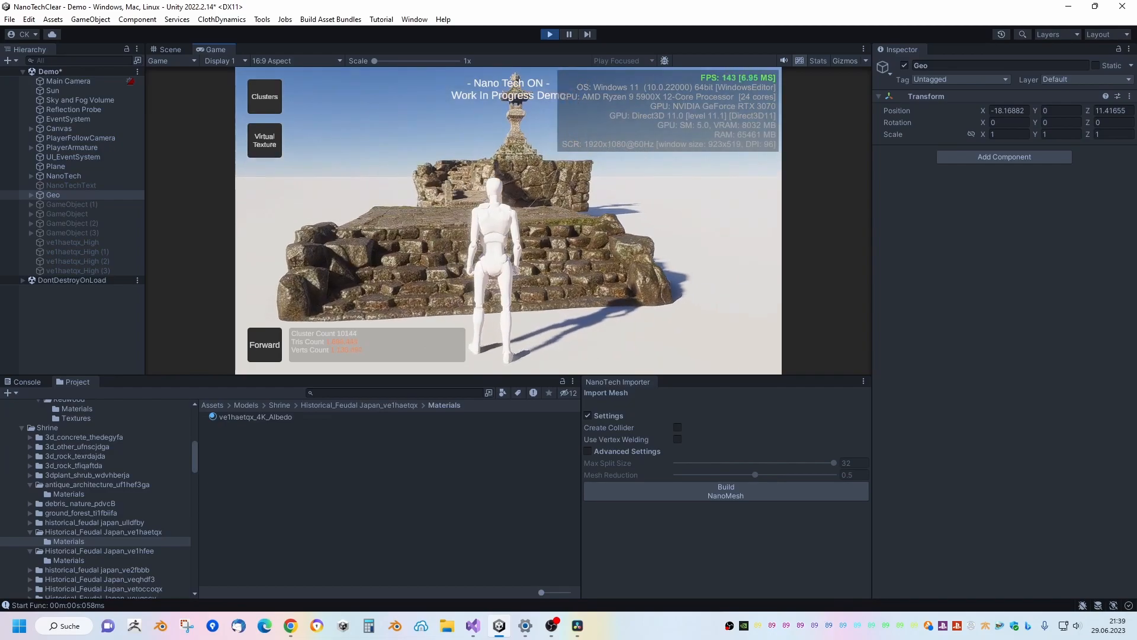
# Run the player around the stone shrine and its bridge, and come back toward the camera.
pyautogui.press('w')
pyautogui.press('d')
pyautogui.press('d')
pyautogui.press('w')
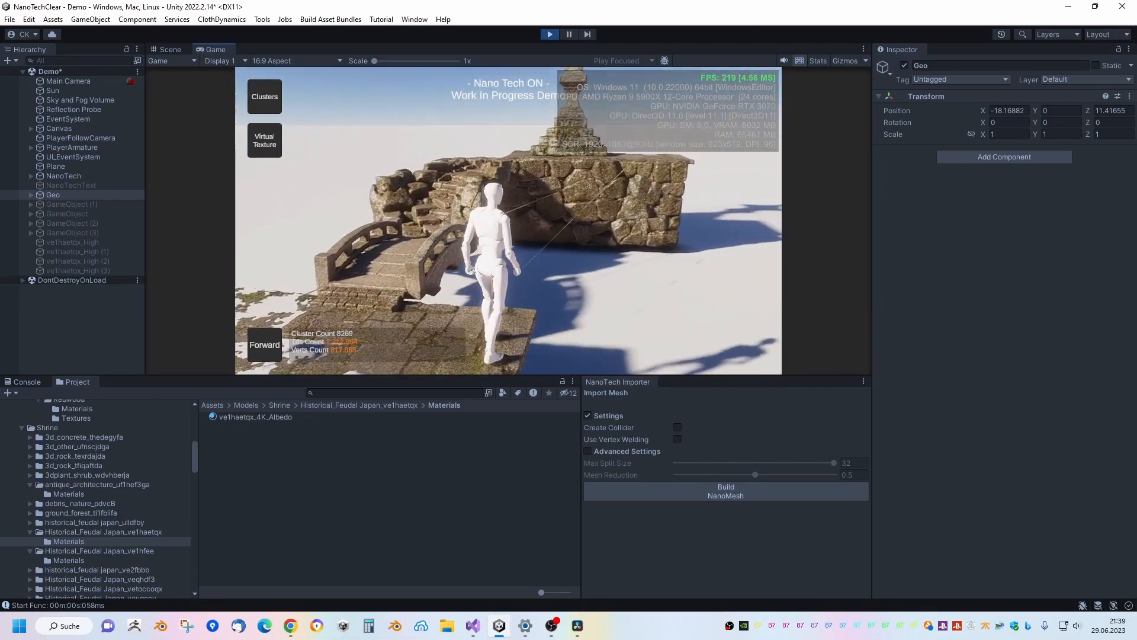
pyautogui.press('d')
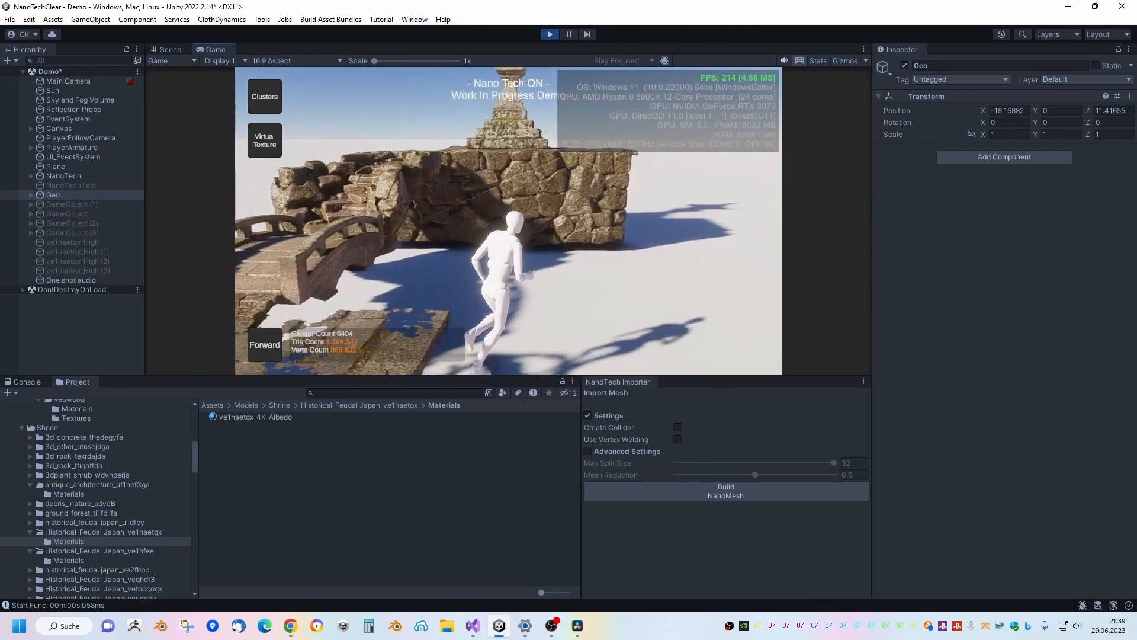
pyautogui.press('w')
pyautogui.press('s')
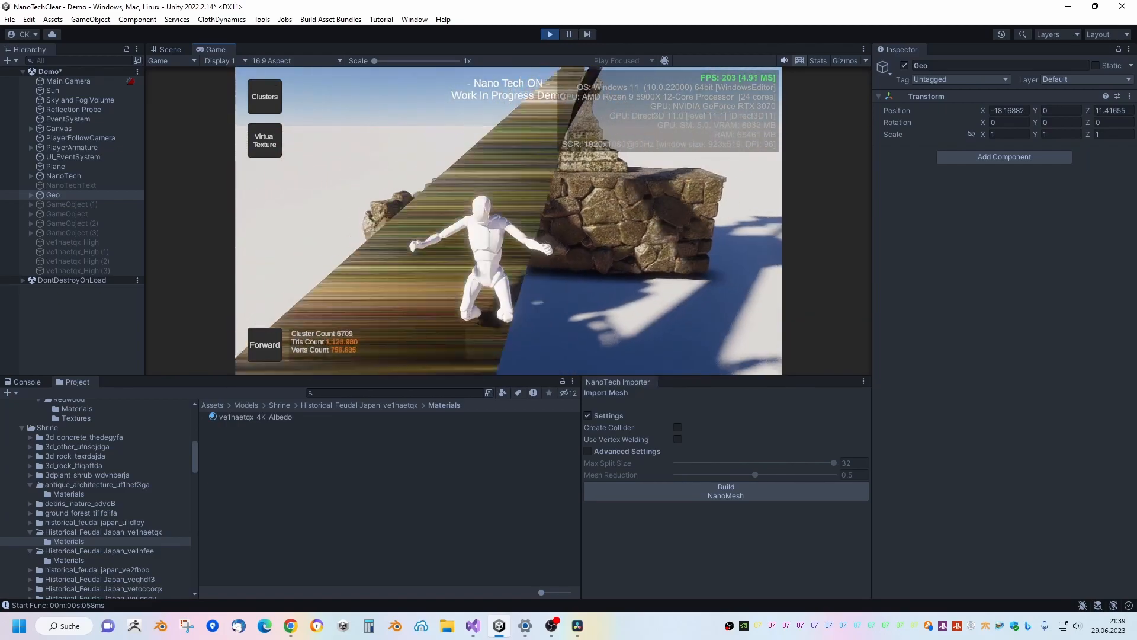
pyautogui.press('s')
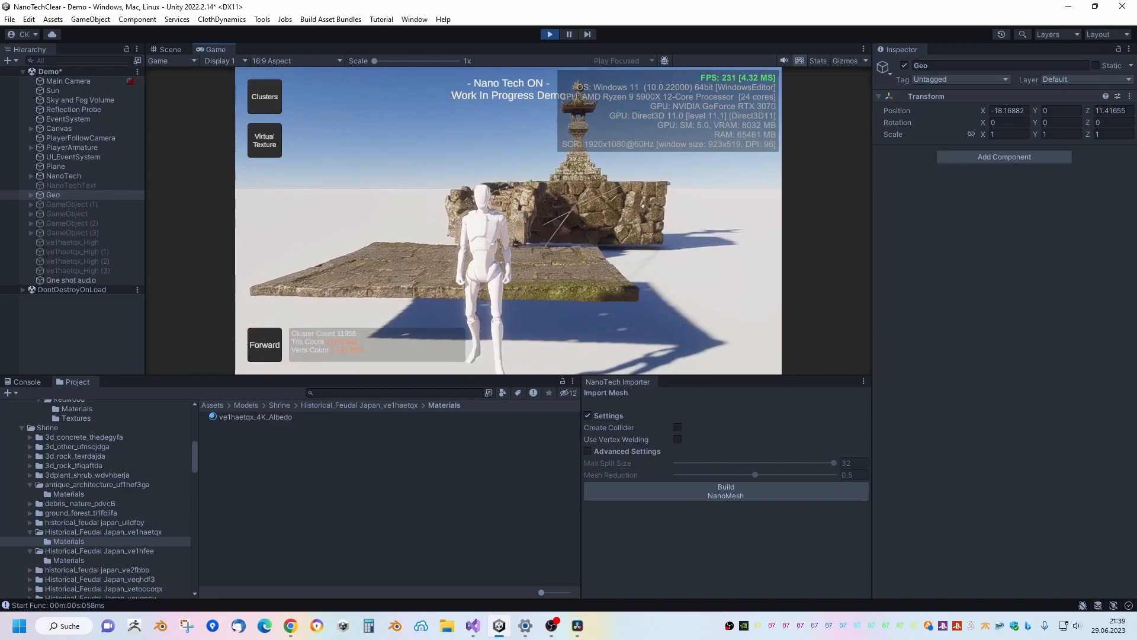
# Show the cluster view of the stone shrine and back the player away from it.
pyautogui.press('a')
pyautogui.press('c')
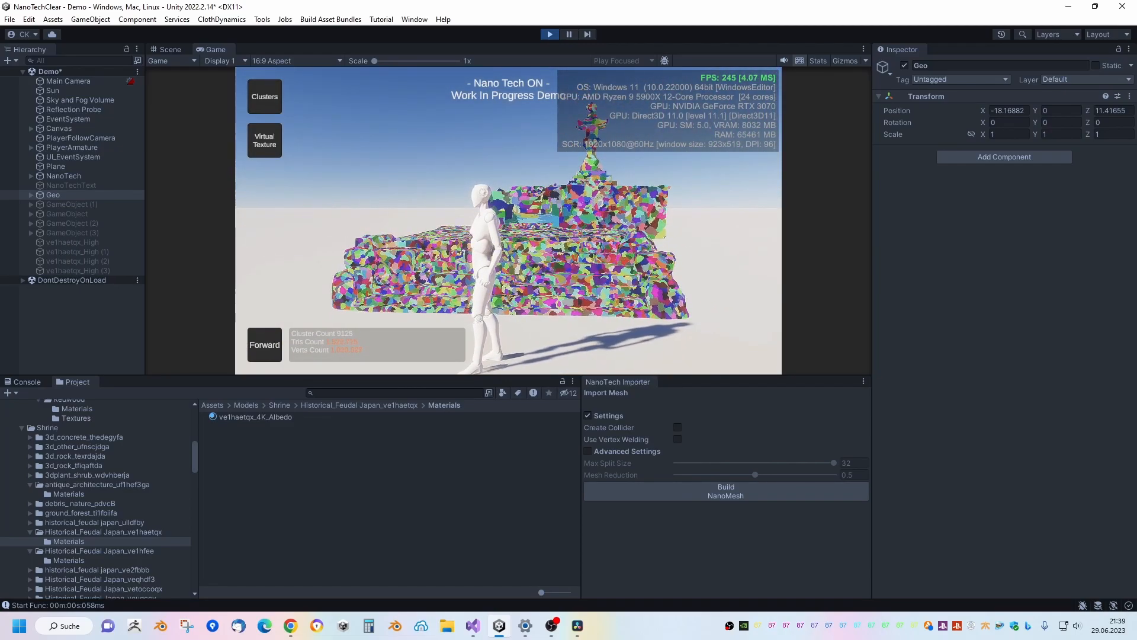
pyautogui.press('s')
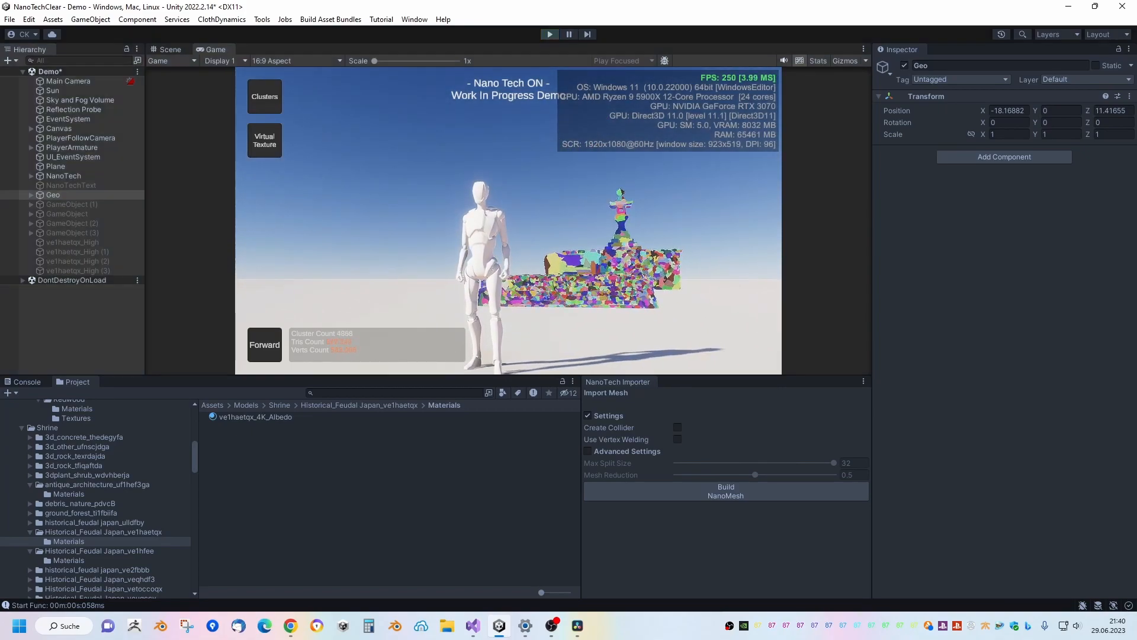
# Stop play mode and display the Nano Tech DAG settings of the NanoTech object.
pyautogui.hotkey('ctrl', 'p')
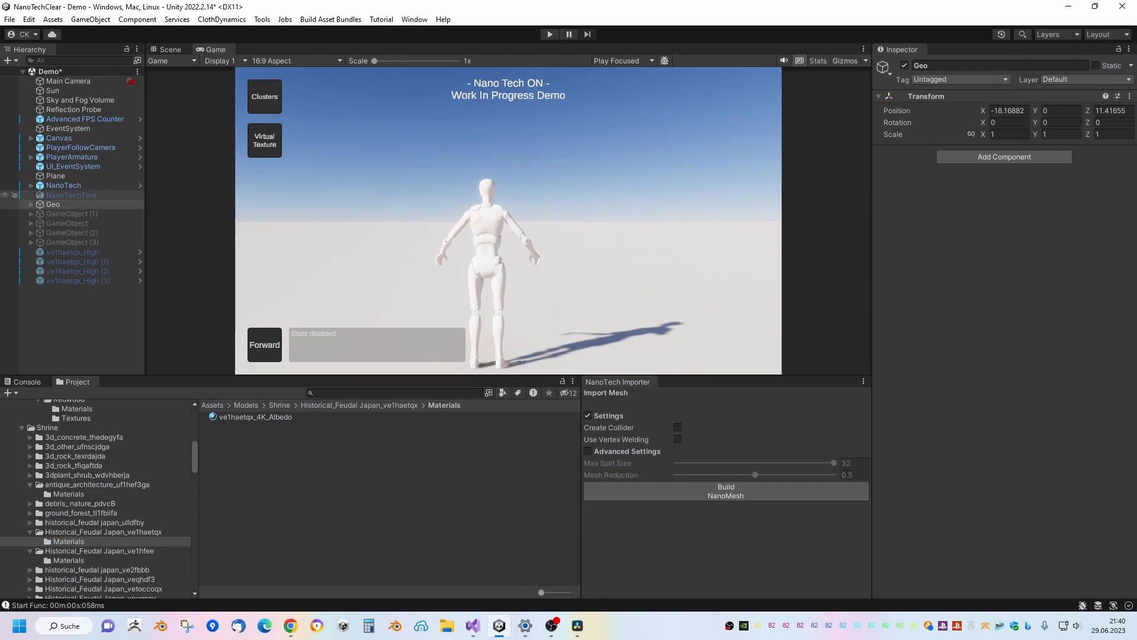
pyautogui.click(64, 186)
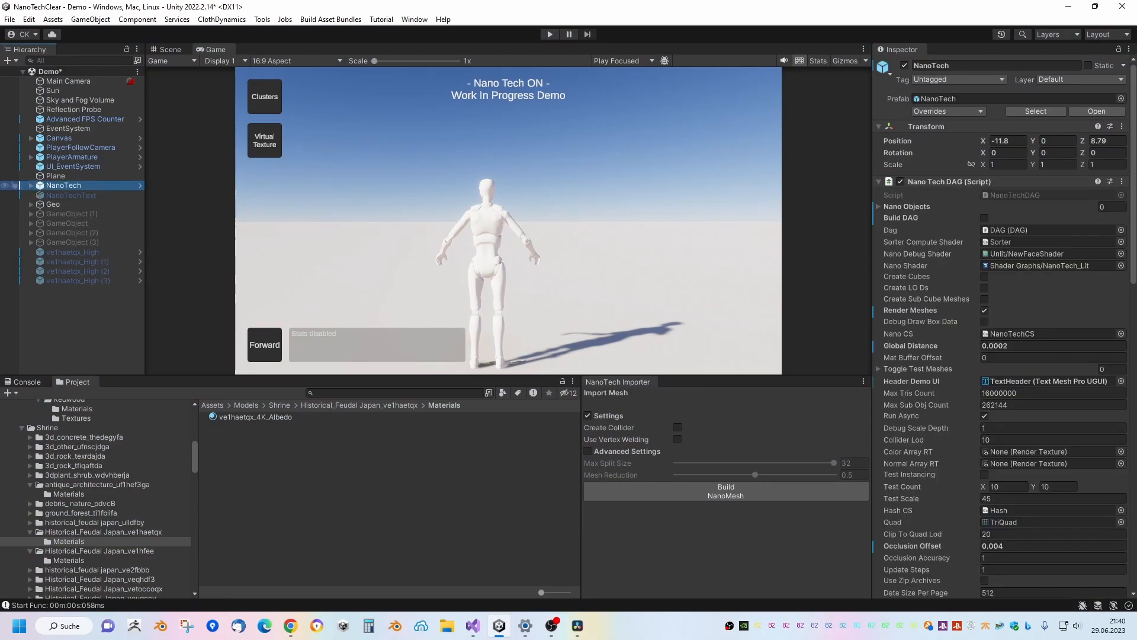